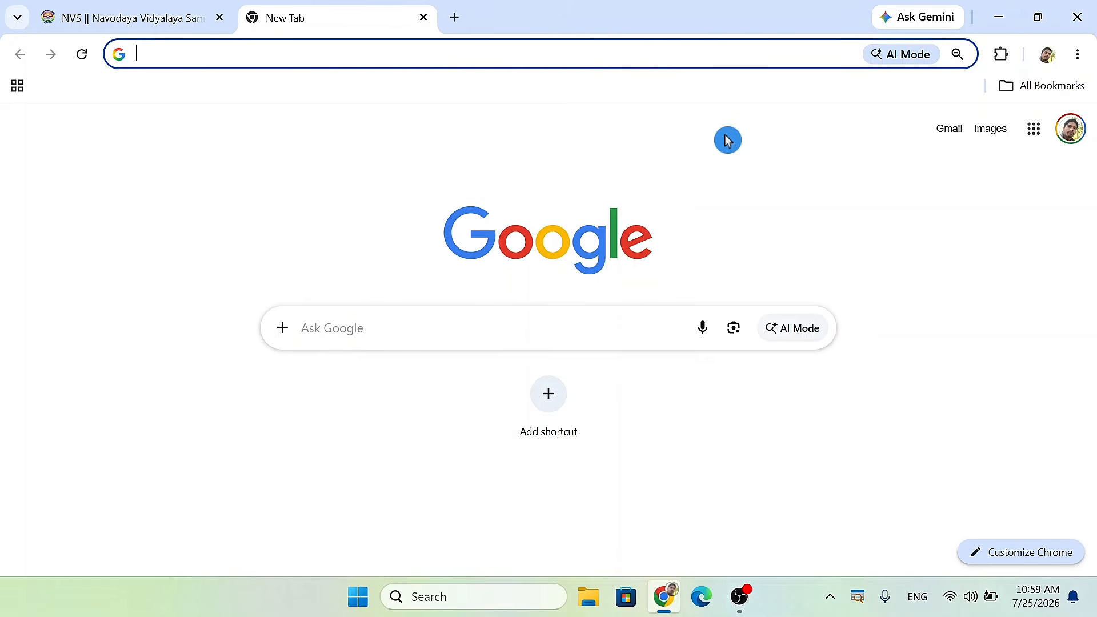
Search Google for "jnv" and open the Jawahar Navodaya Vidyalaya result from rcil.gov.in
left_click(396, 343)
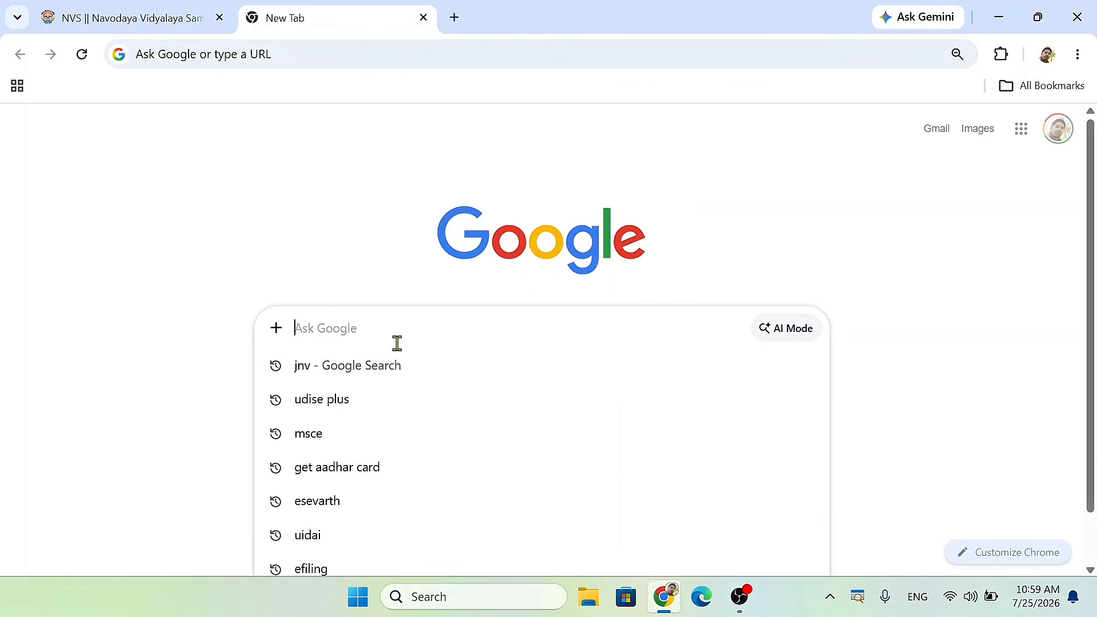
type("jn")
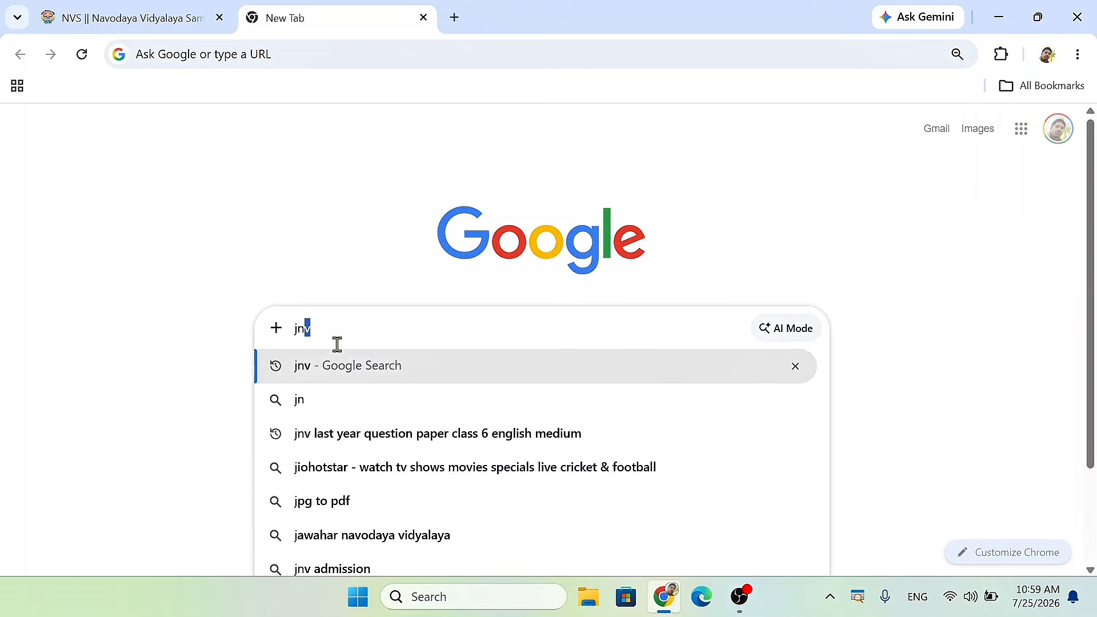
type("v")
left_click(337, 368)
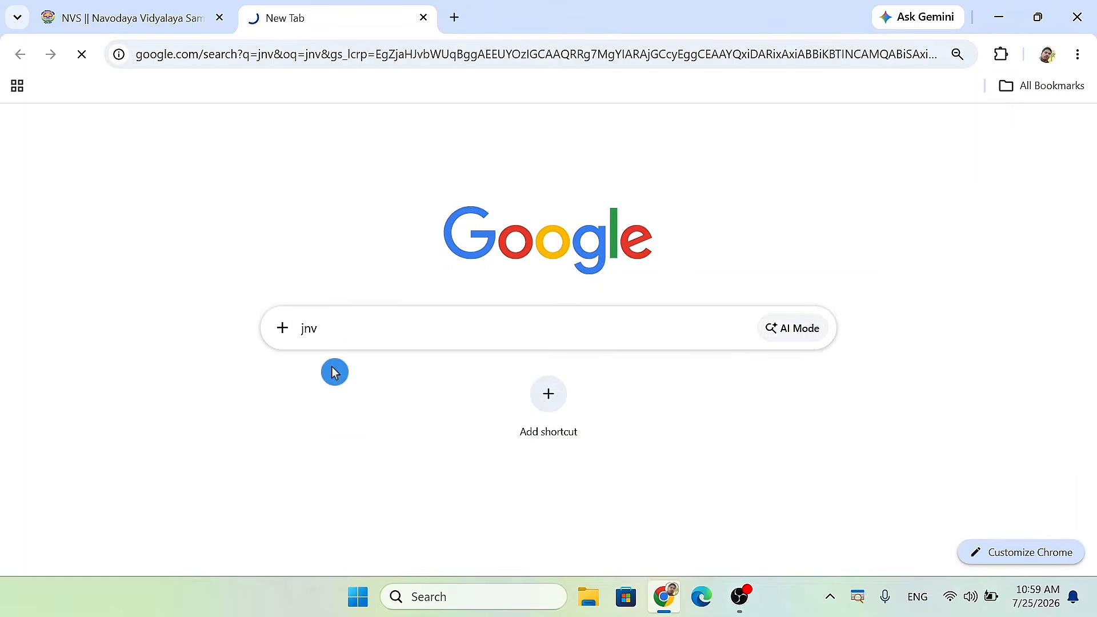
scroll(213, 255, "down", 3)
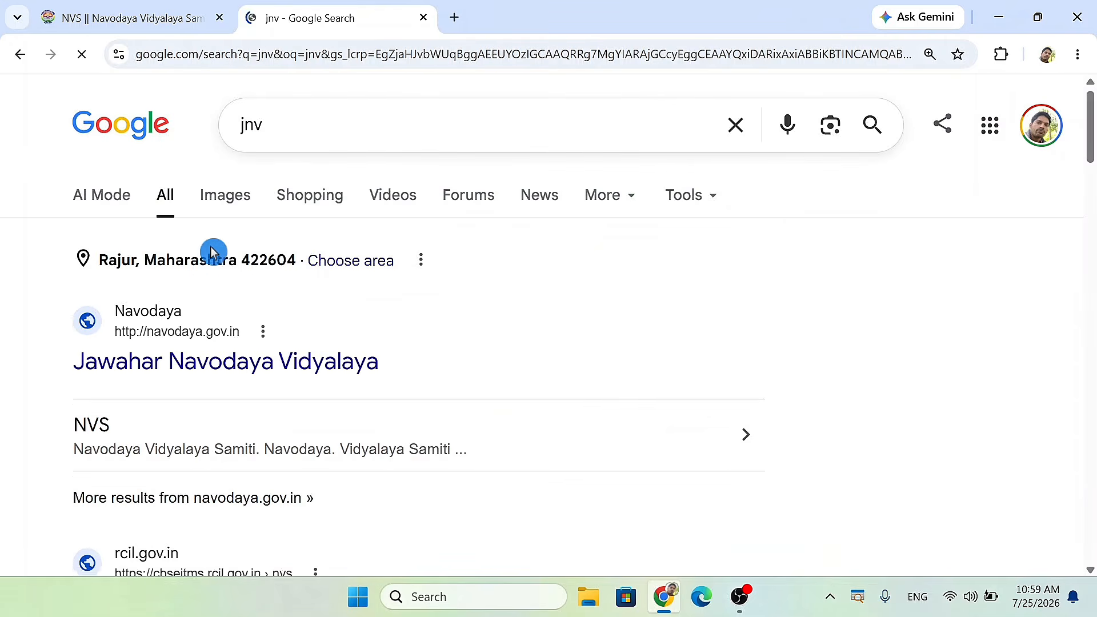
scroll(130, 390, "down", 1)
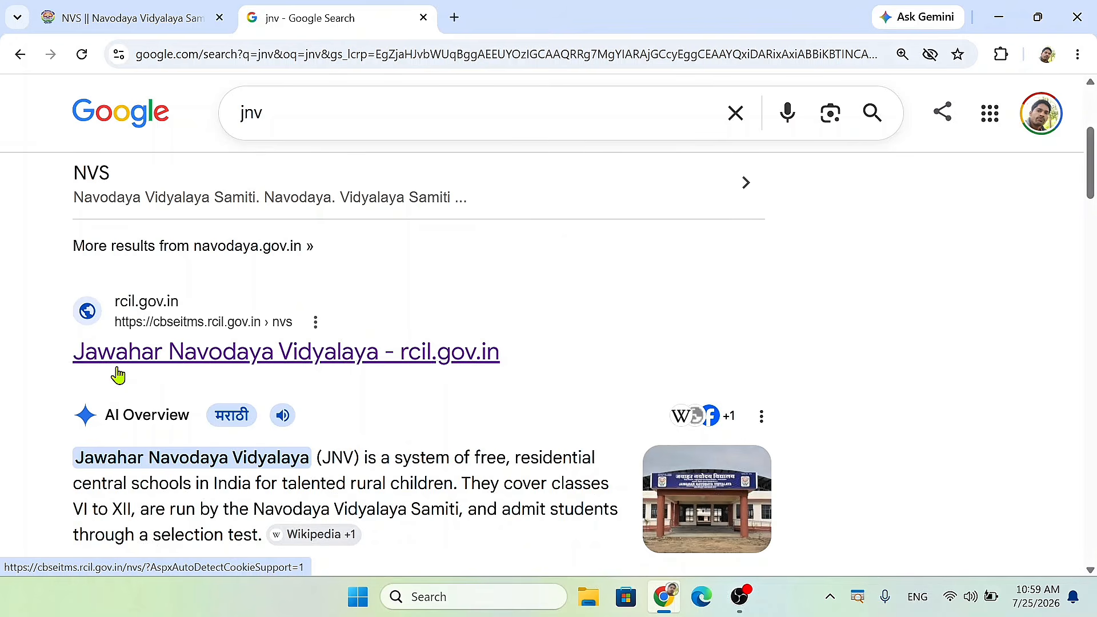
left_click(117, 366)
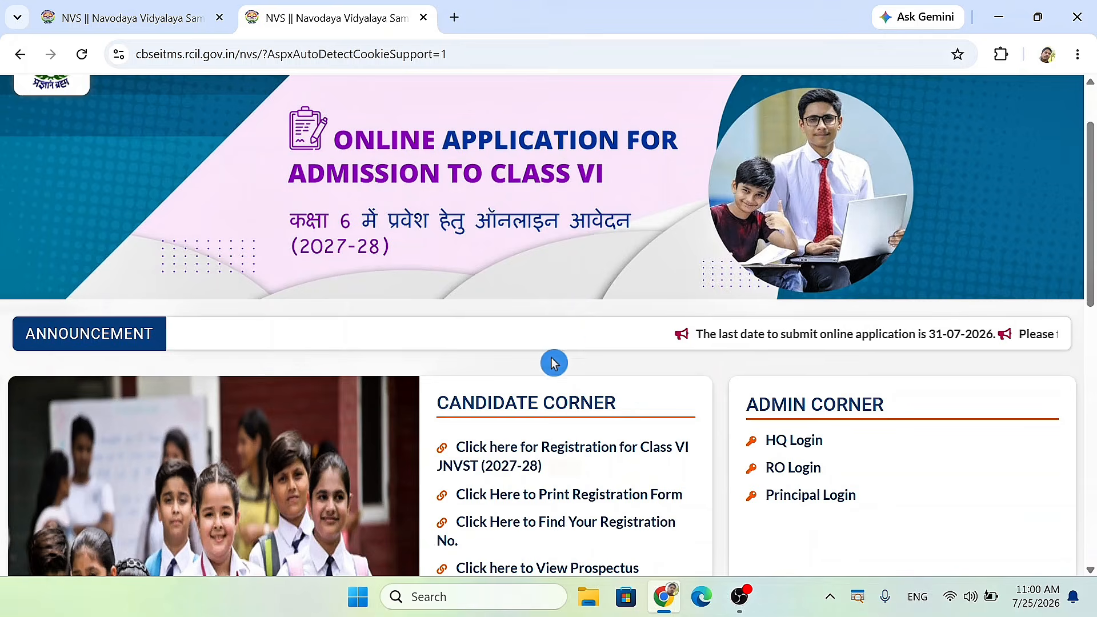
Open the registration page for Class VI JNVST (2027-28) and go through the mandatory eligibility conditions
scroll(514, 383, "down", 1)
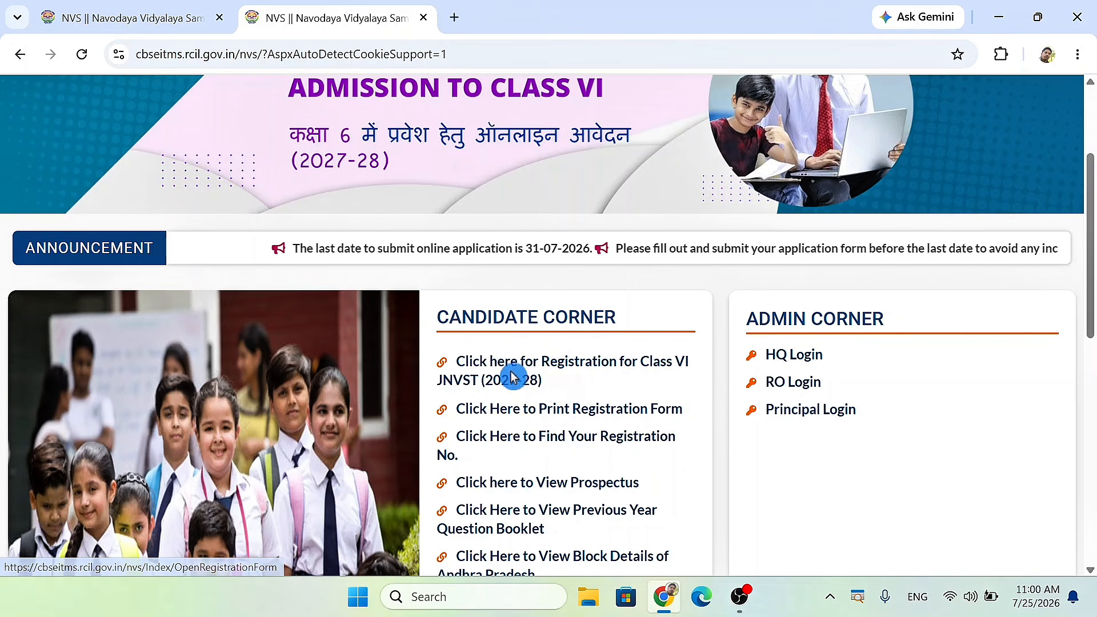
left_click(591, 379)
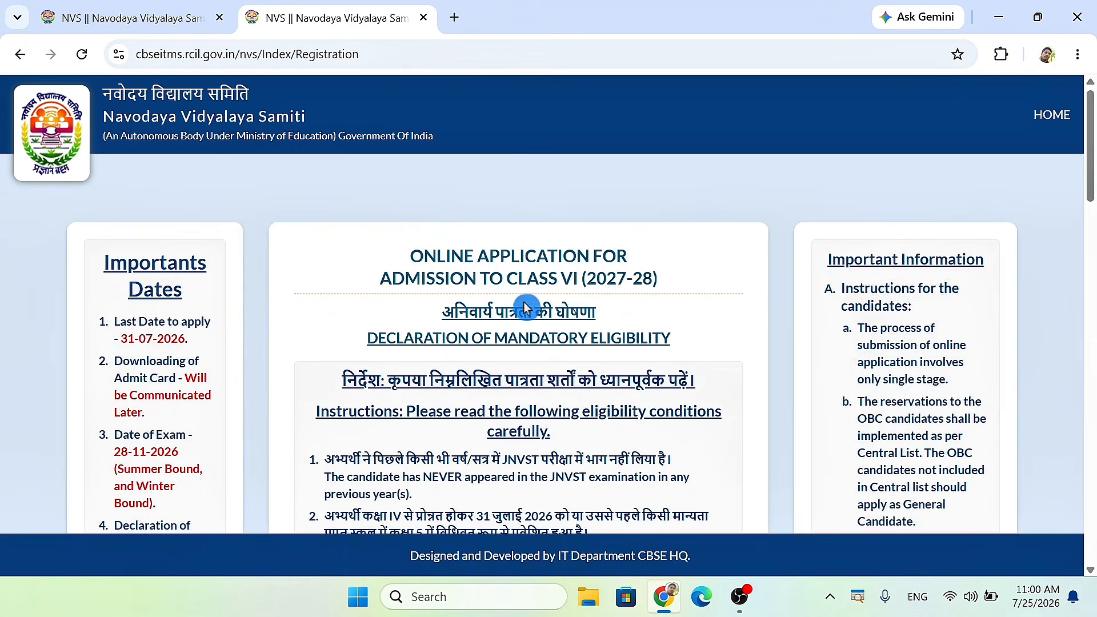
scroll(531, 297, "down", 2)
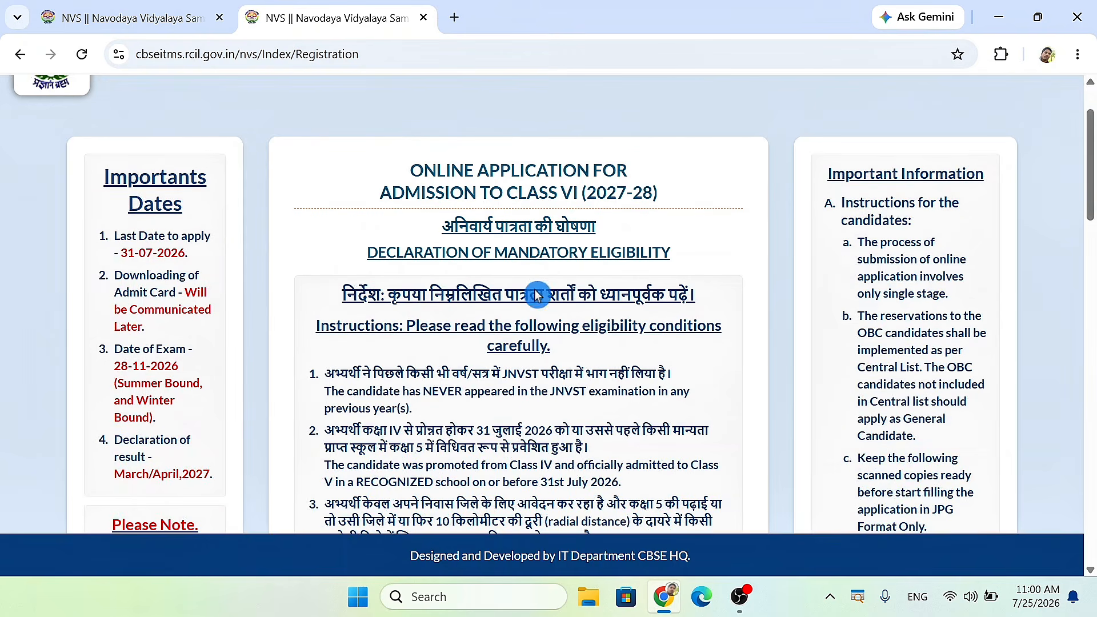
scroll(535, 289, "down", 2)
scroll(534, 289, "down", 8)
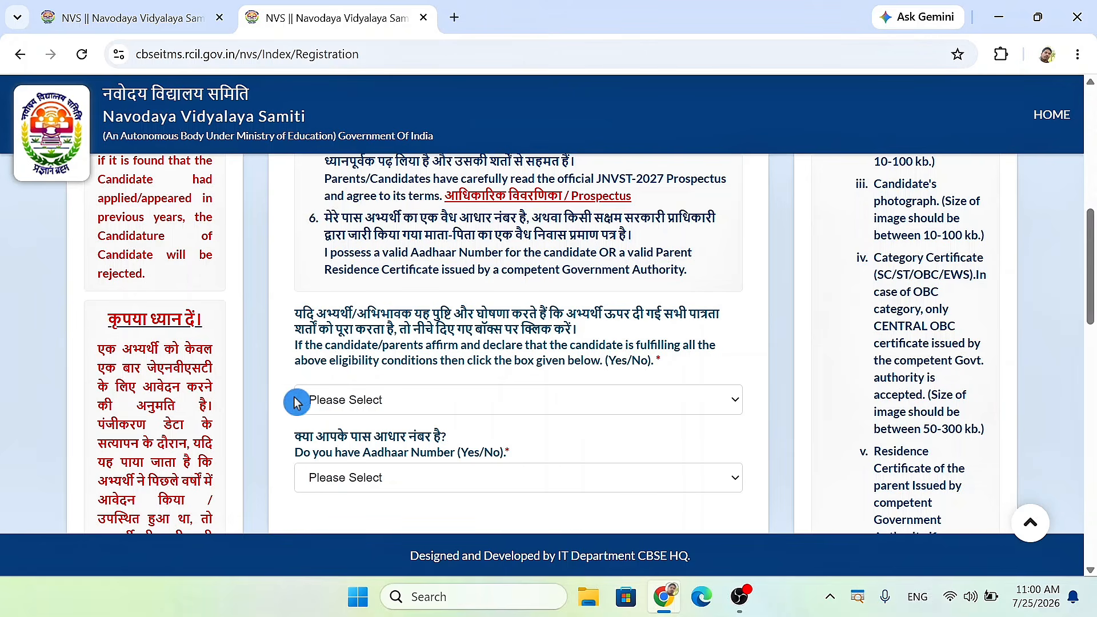
Answer Yes to the eligibility declaration and Yes to having an Aadhaar number
left_click(350, 401)
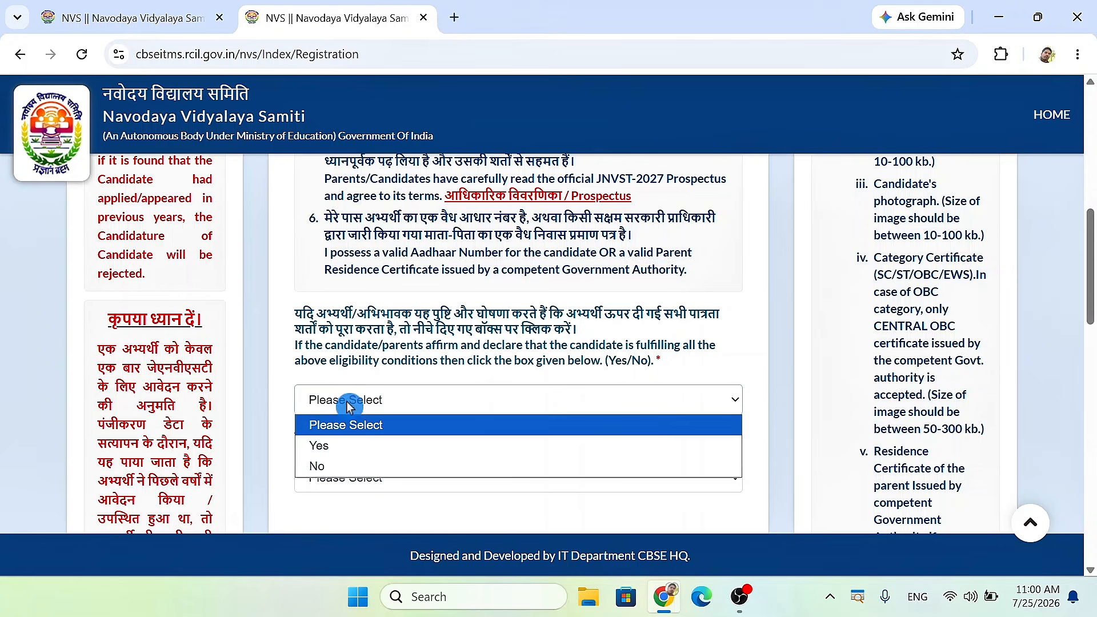
left_click(344, 446)
scroll(363, 443, "down", 1)
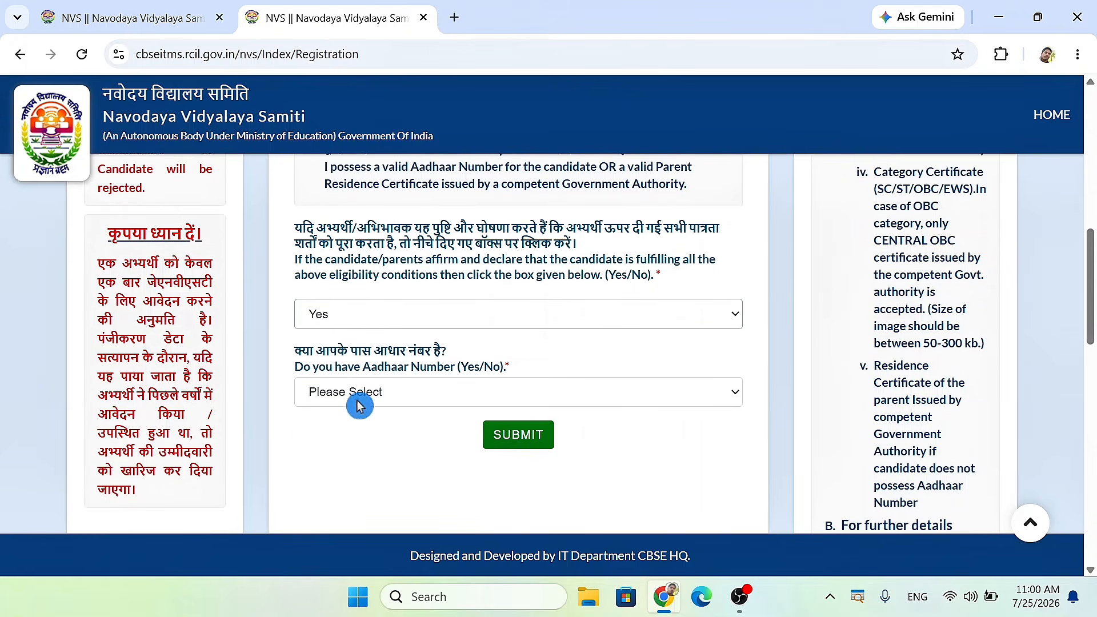
left_click(405, 396)
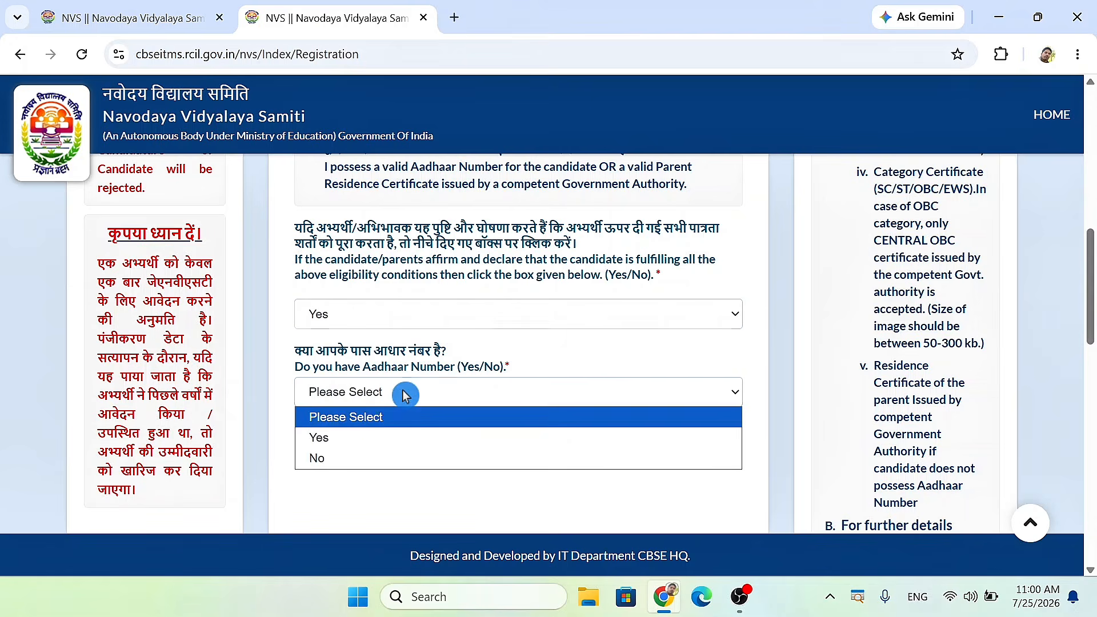
left_click(366, 438)
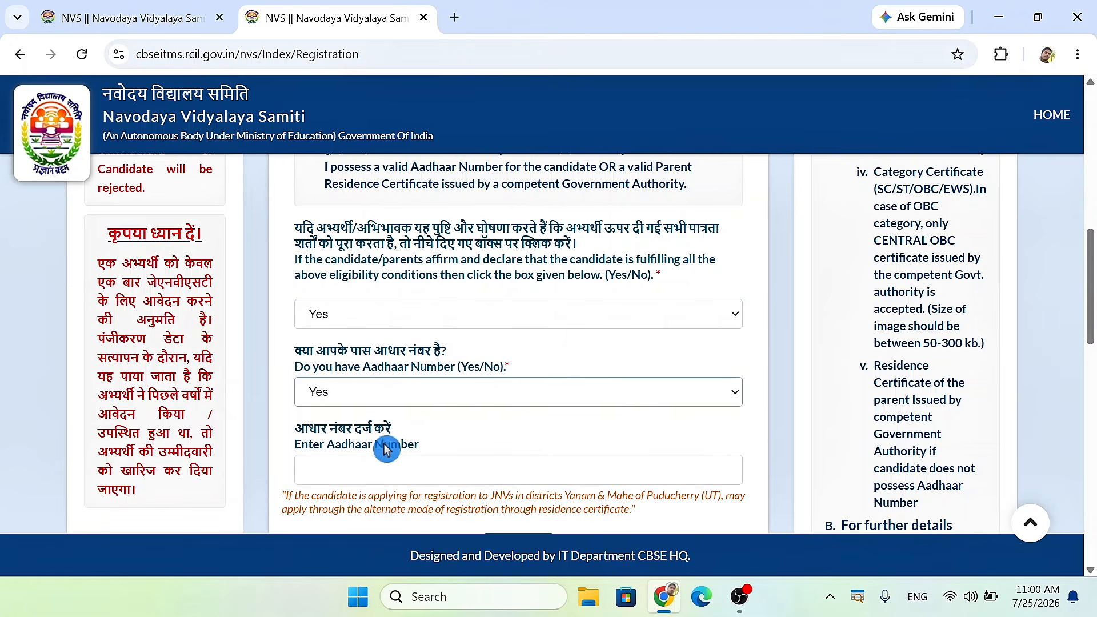
Try answering No to the Aadhaar question, examine the residence certificate upload section and open its file chooser, then cancel it
left_click(364, 468)
scroll(364, 465, "down", 1)
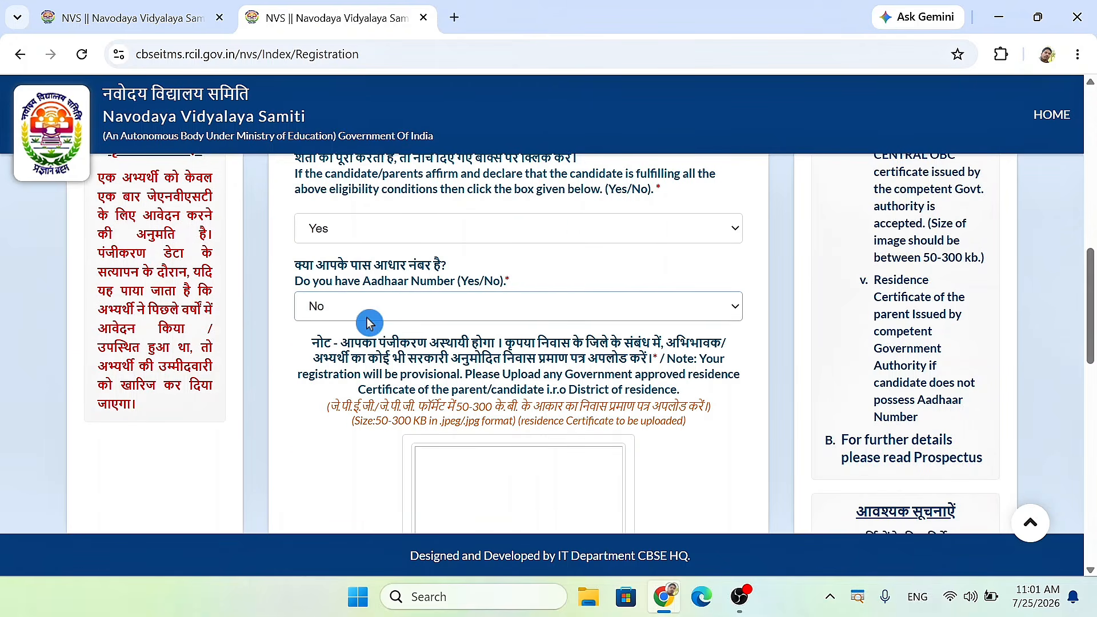
scroll(378, 316, "down", 4)
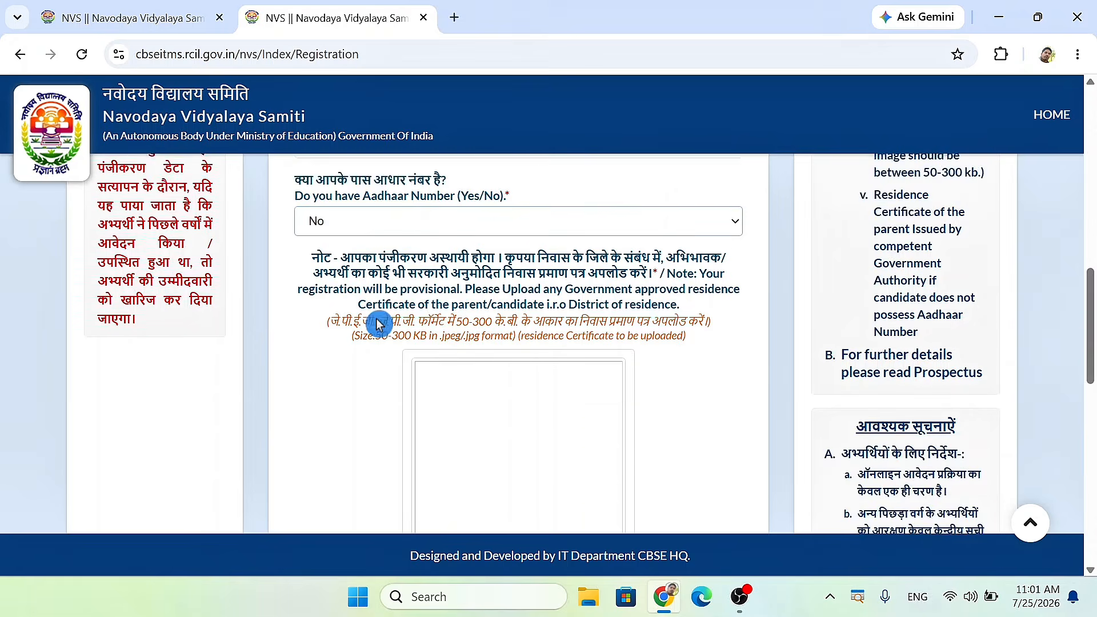
scroll(449, 379, "up", 1)
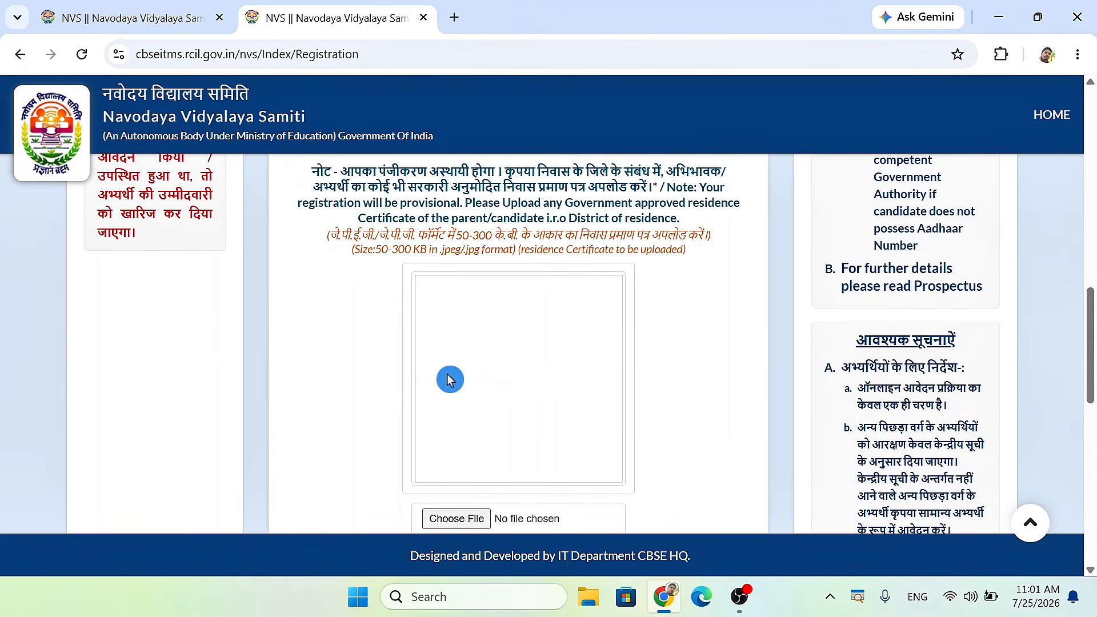
scroll(458, 384, "down", 1)
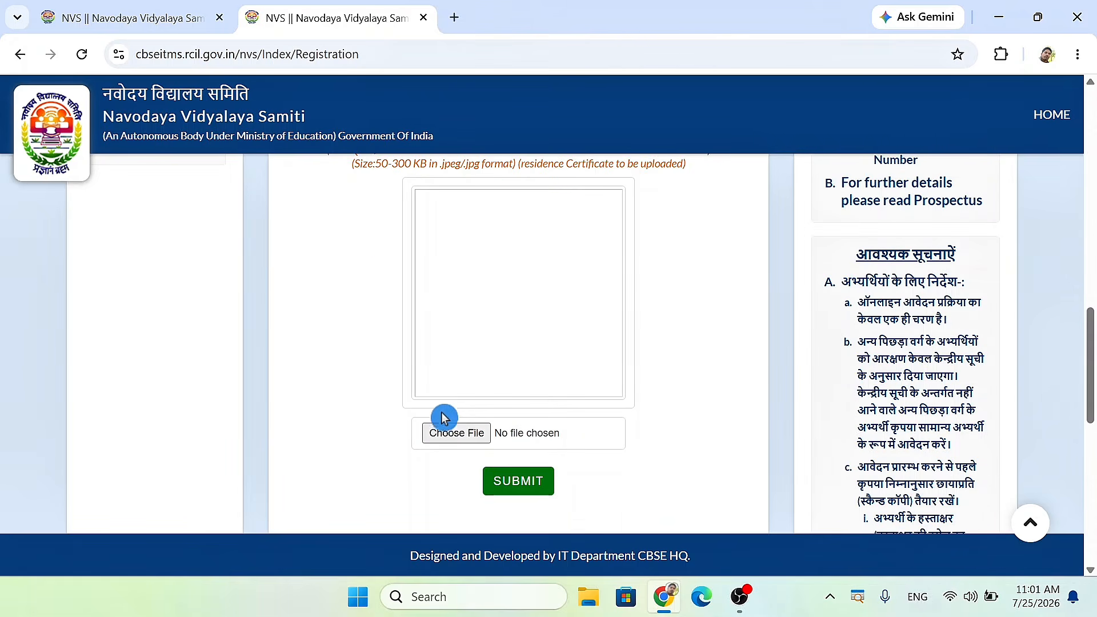
scroll(437, 444, "up", 3)
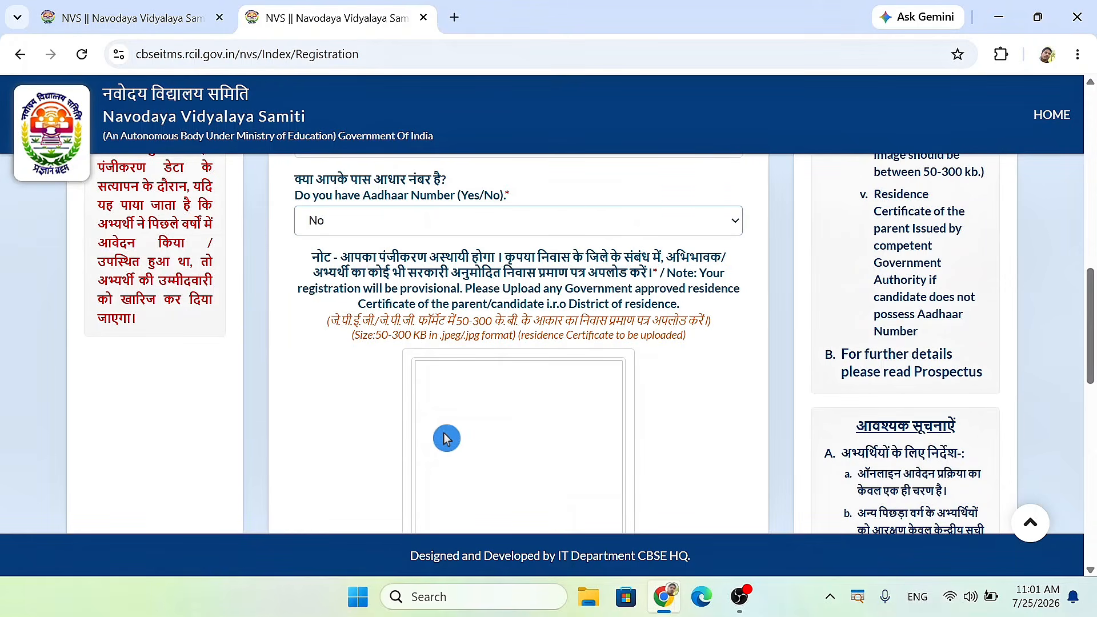
scroll(447, 440, "down", 3)
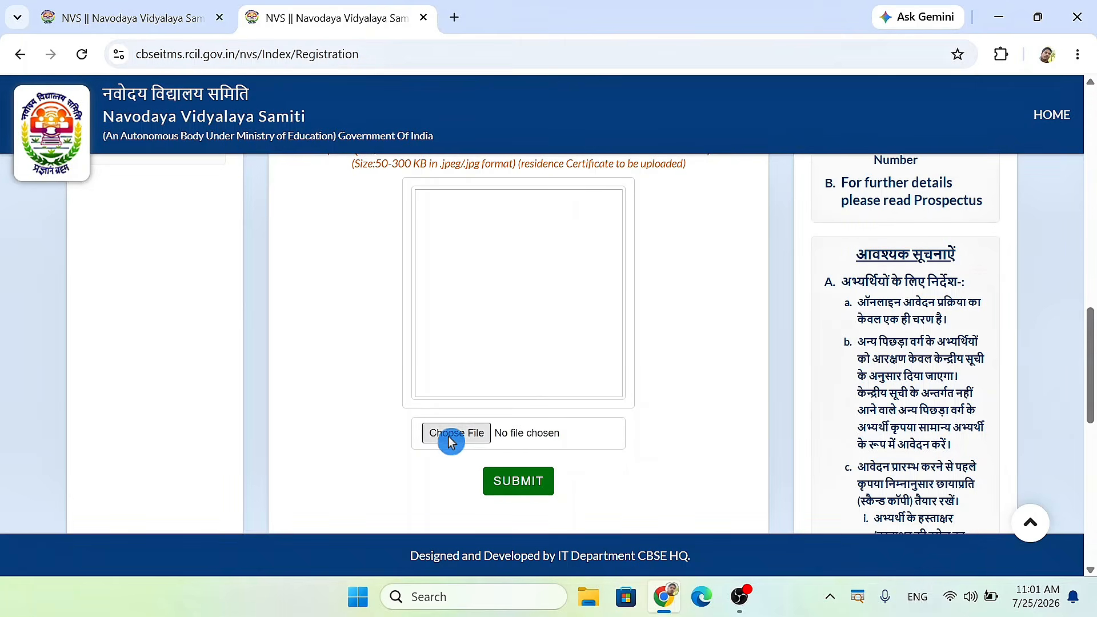
left_click(449, 434)
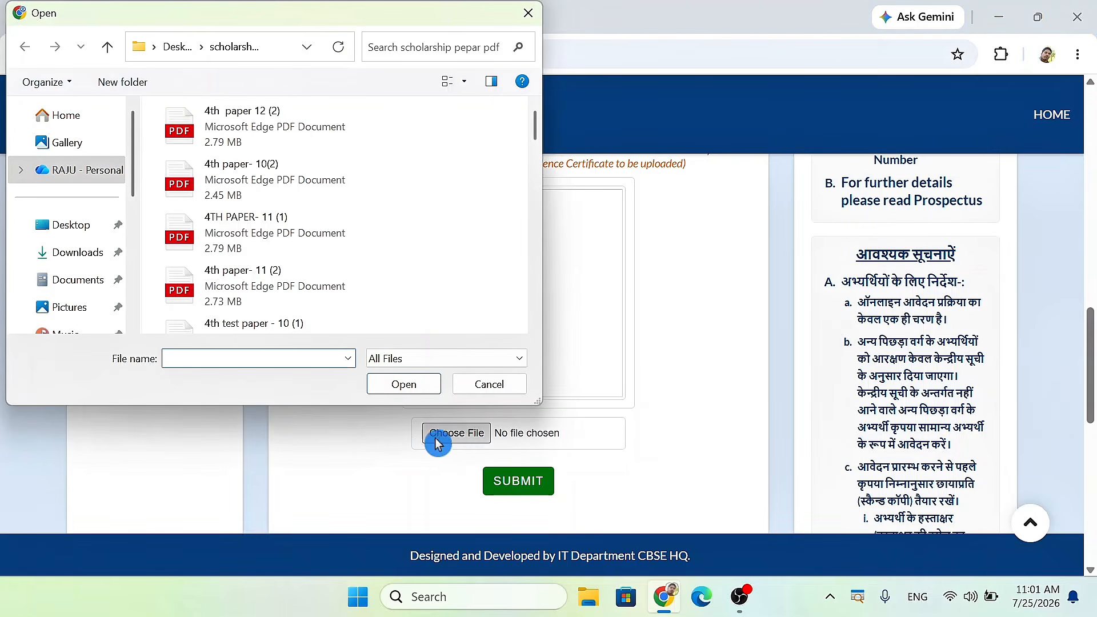
left_click(476, 394)
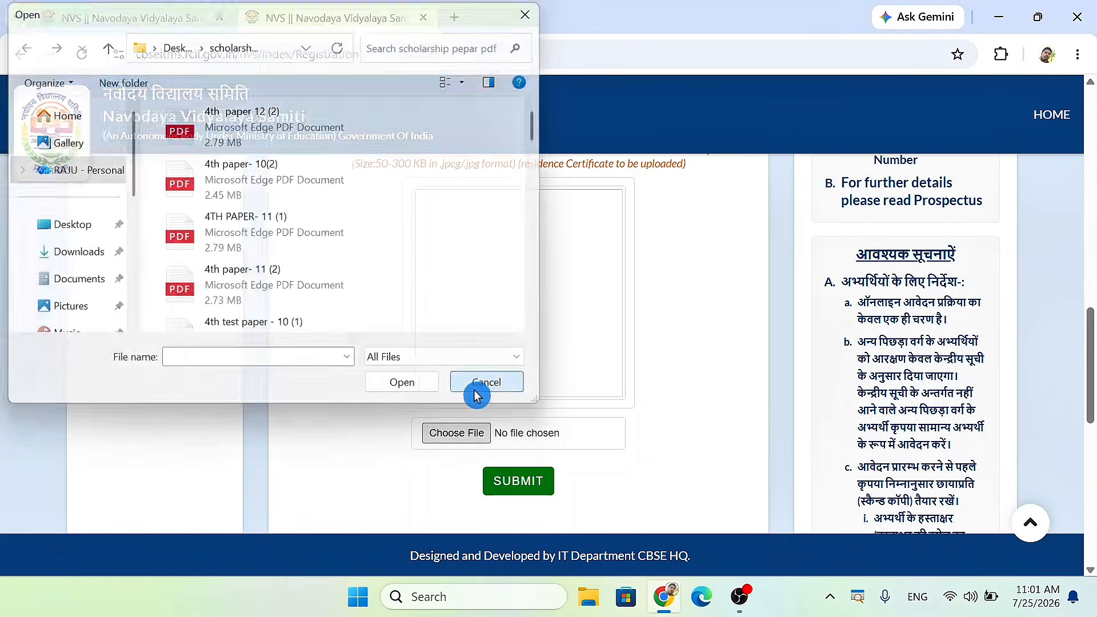
Set the Aadhaar number question to Yes and activate the field for the candidate's Aadhaar number
scroll(499, 411, "up", 6)
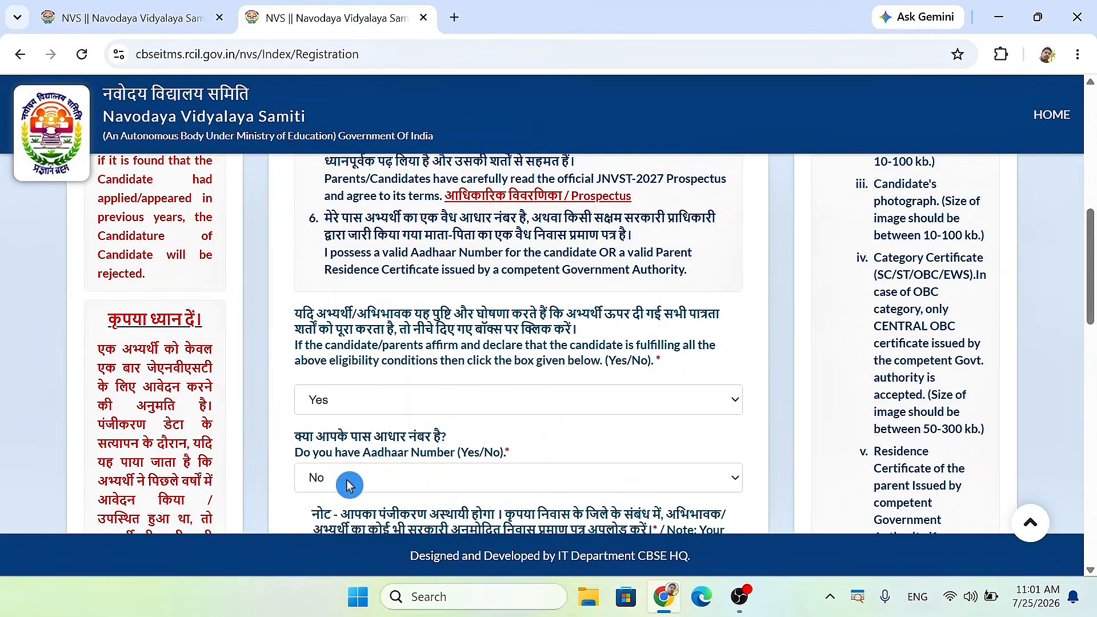
left_click(350, 484)
left_click(338, 521)
scroll(380, 510, "down", 1)
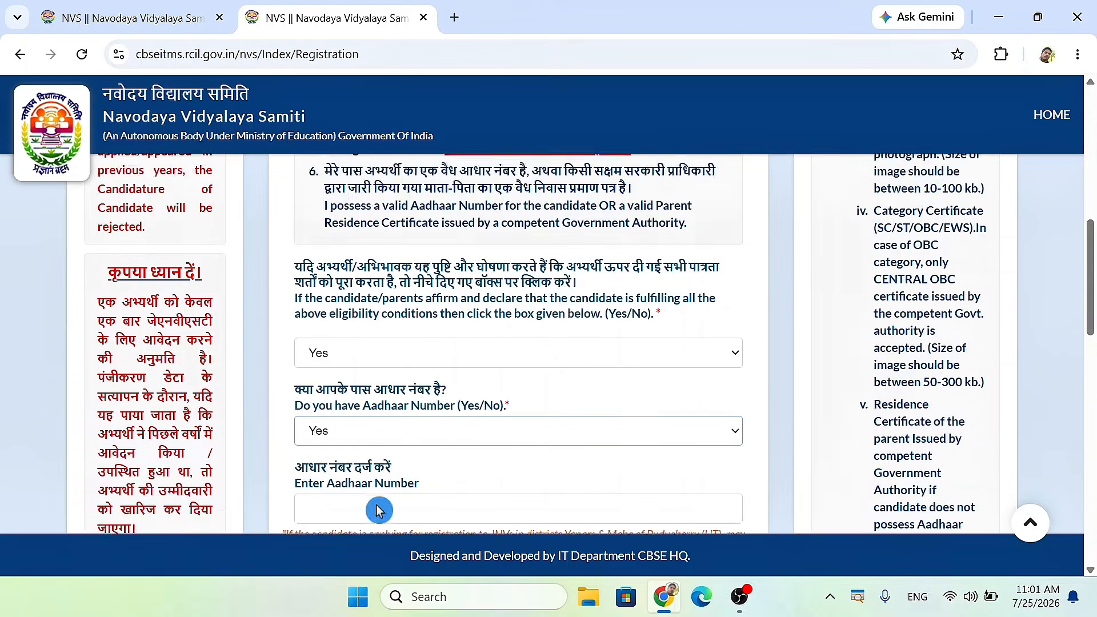
scroll(379, 510, "down", 1)
left_click(385, 468)
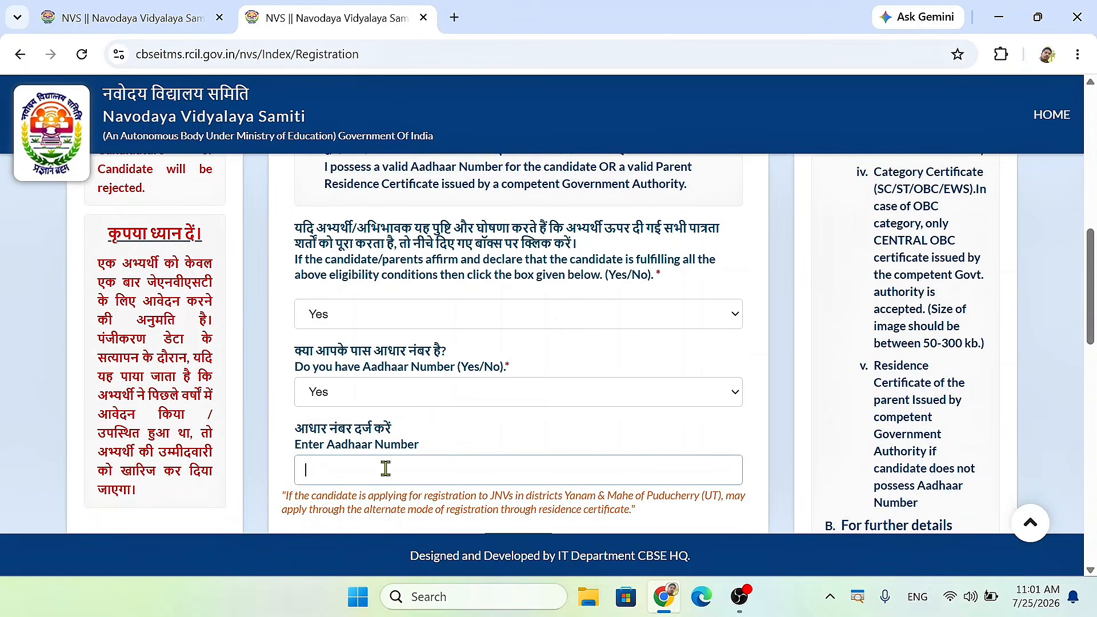
scroll(385, 468, "down", 5)
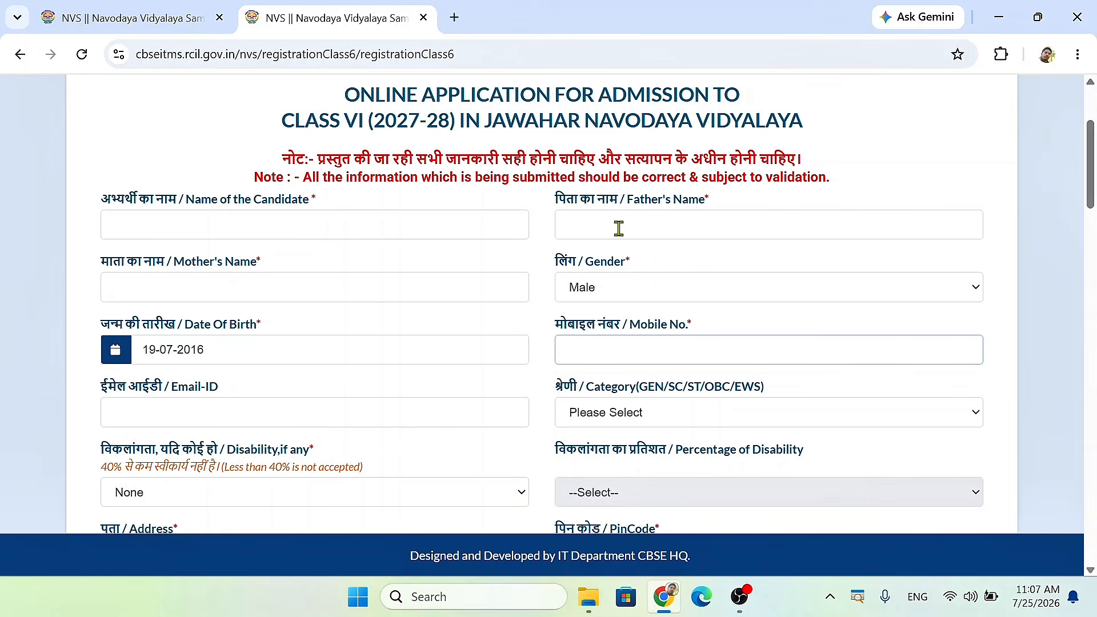
Enter the mobile number in the Class VI application form
left_click(808, 207)
scroll(137, 334, "down", 3)
scroll(140, 269, "up", 3)
type("9999999999")
Choose GEN as the candidate's category and None as the disability
scroll(163, 244, "down", 3)
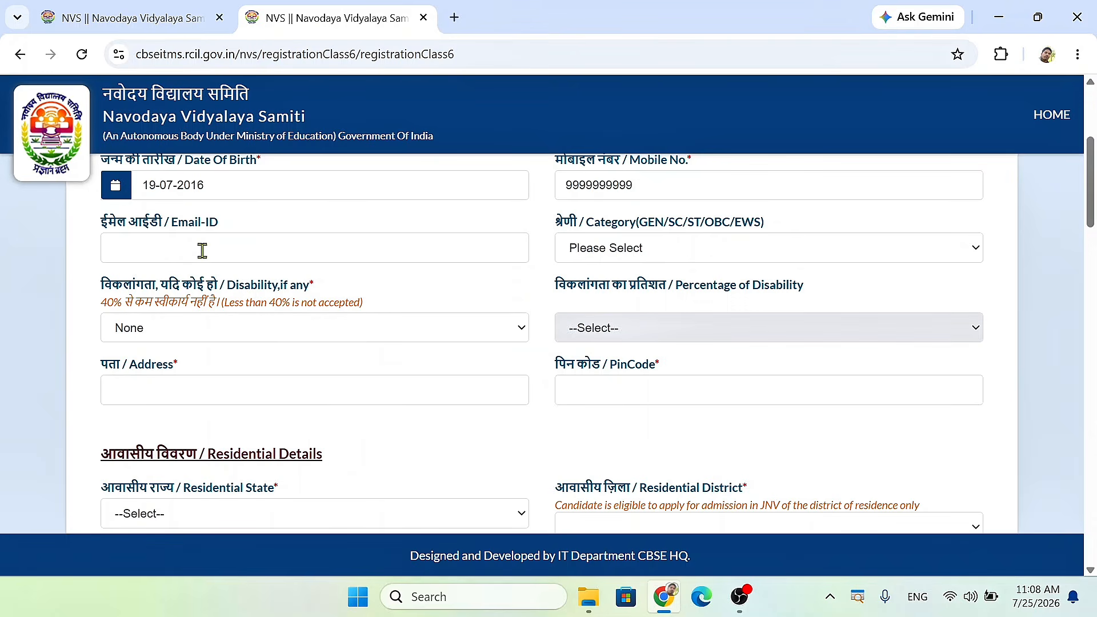
left_click(605, 255)
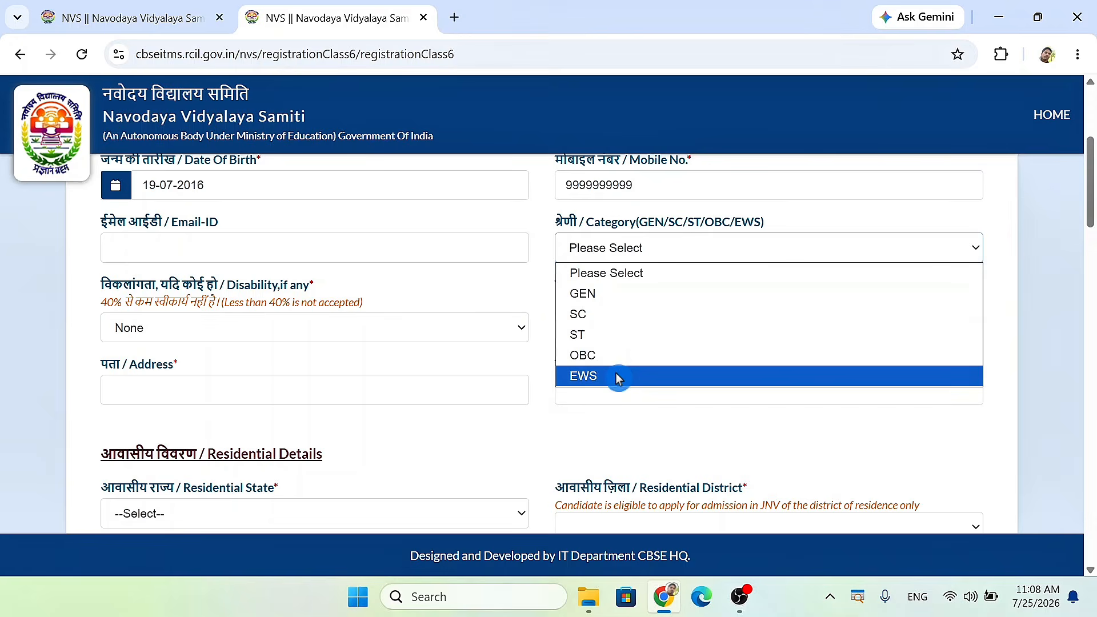
left_click(630, 293)
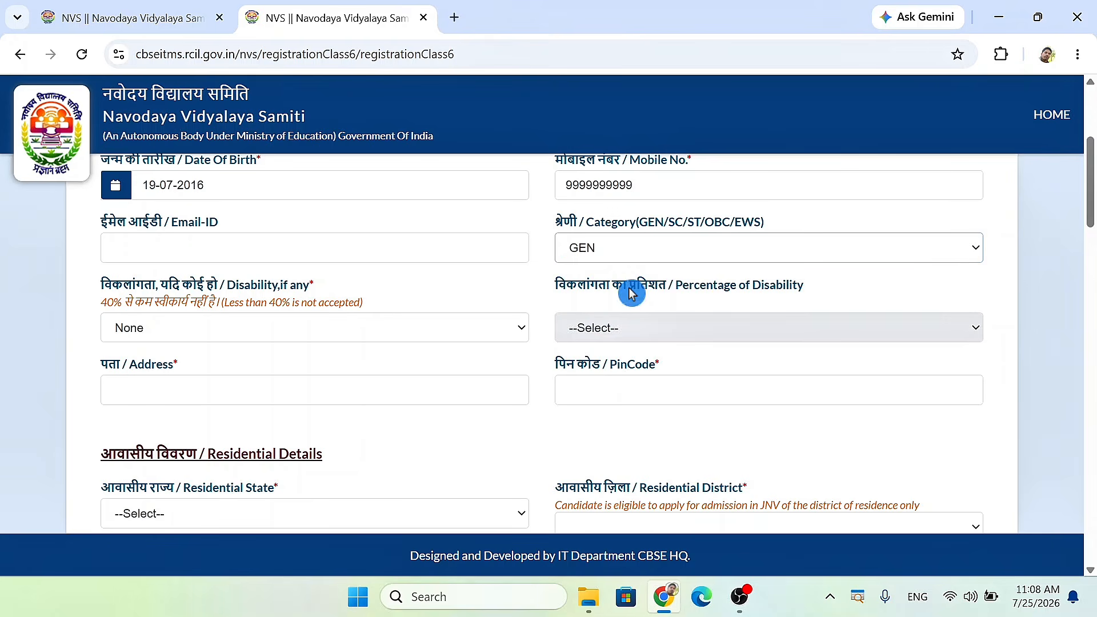
left_click(186, 335)
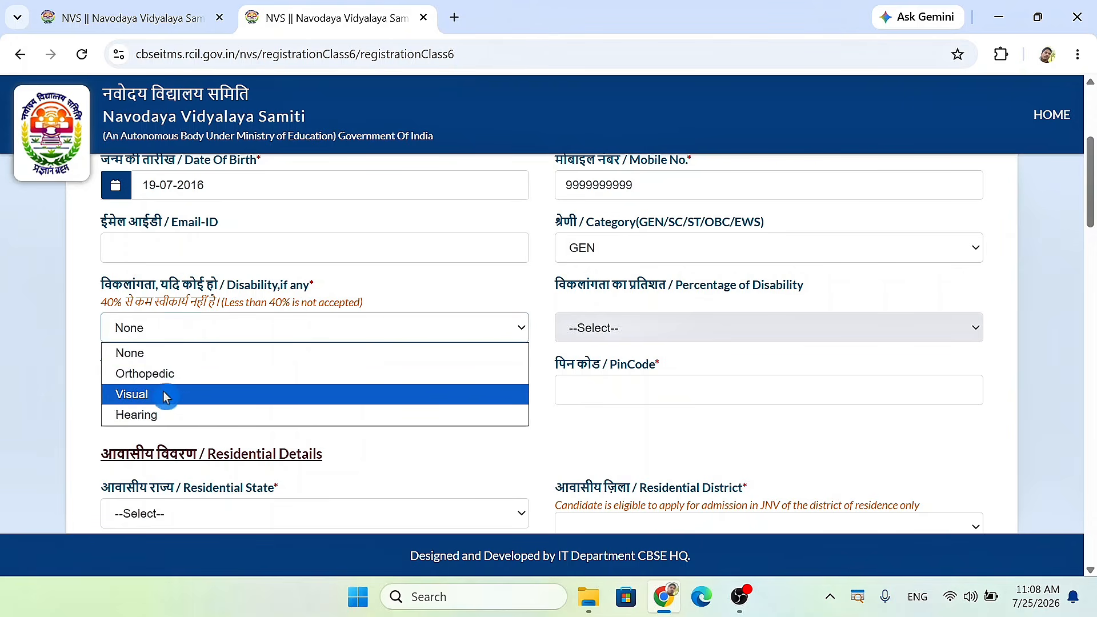
left_click(170, 331)
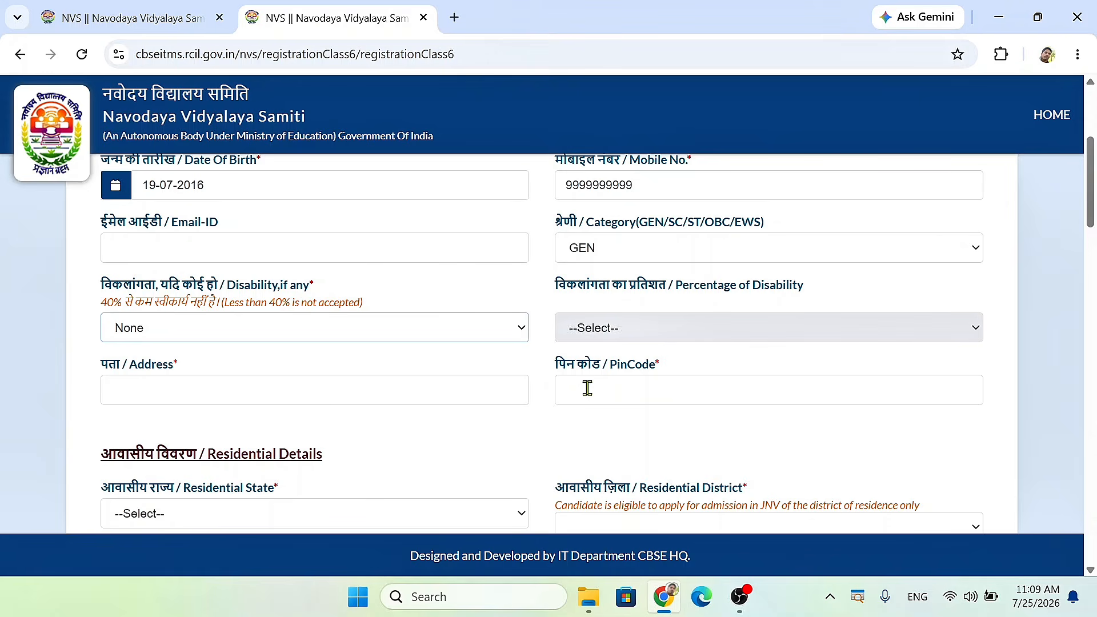
Set the residential state to MAHARASHTRA and the residential district to AHILYANAGAR (AHMEDNAGAR)
scroll(593, 386, "down", 1)
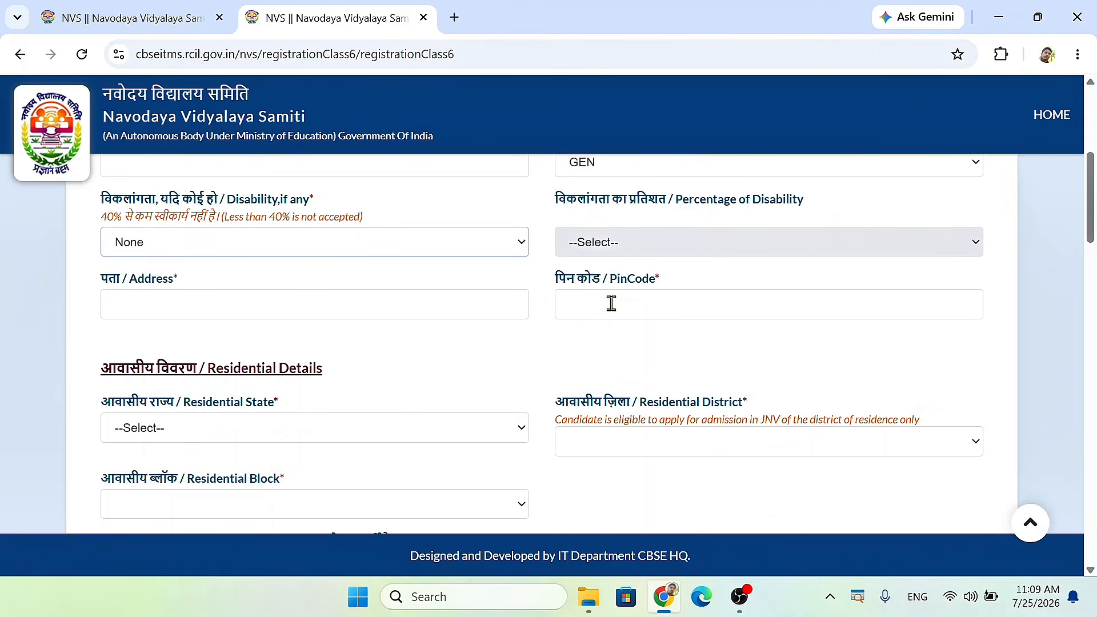
scroll(572, 305, "down", 1)
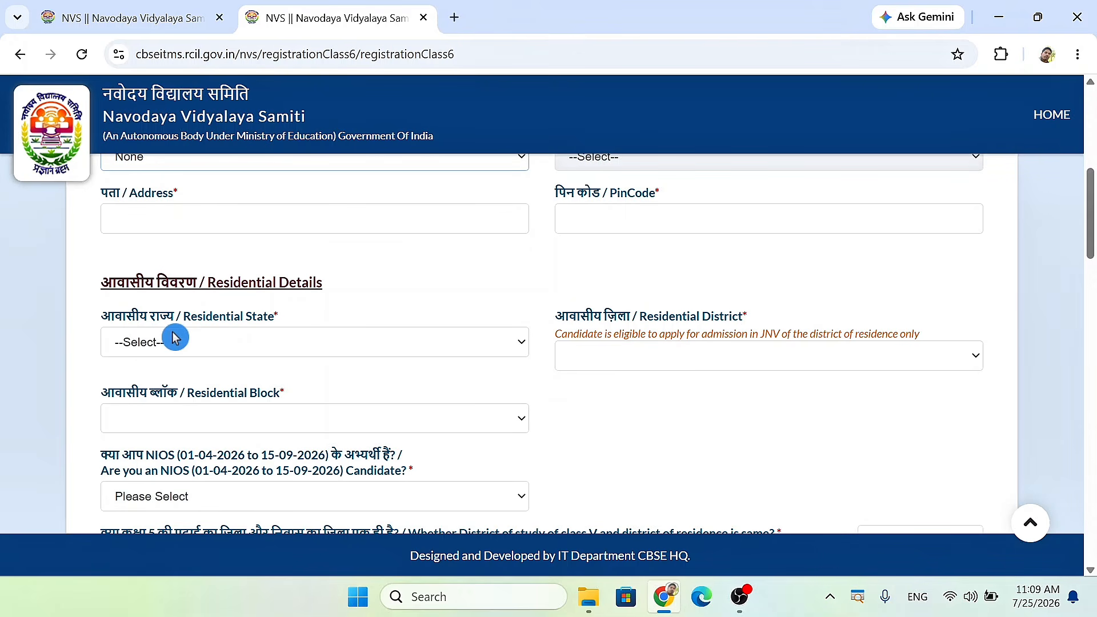
left_click(214, 344)
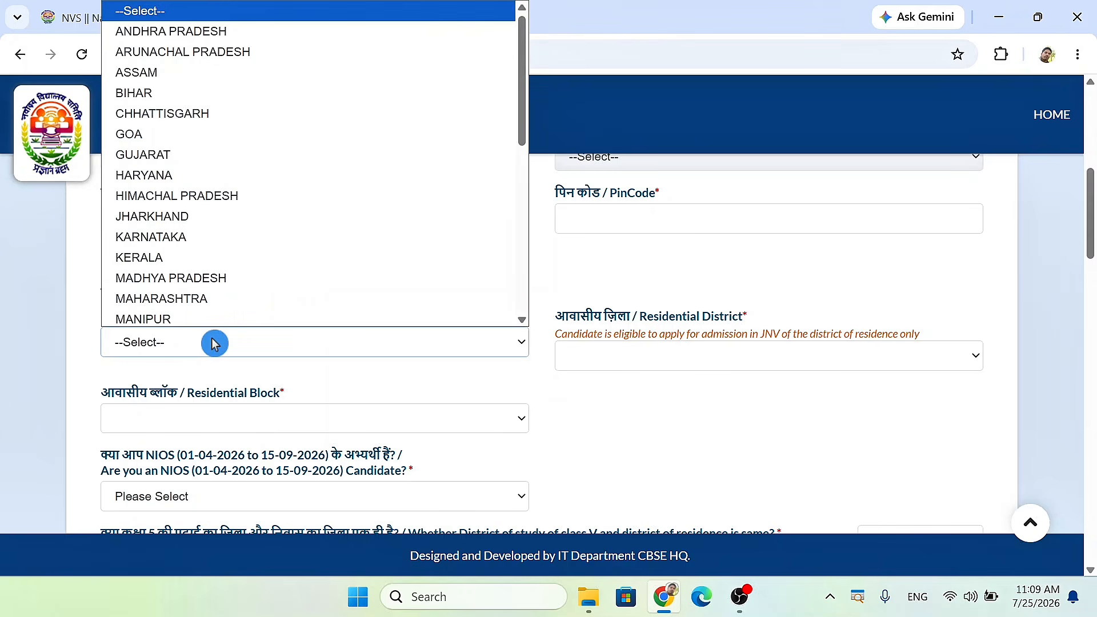
key("m")
key("m")
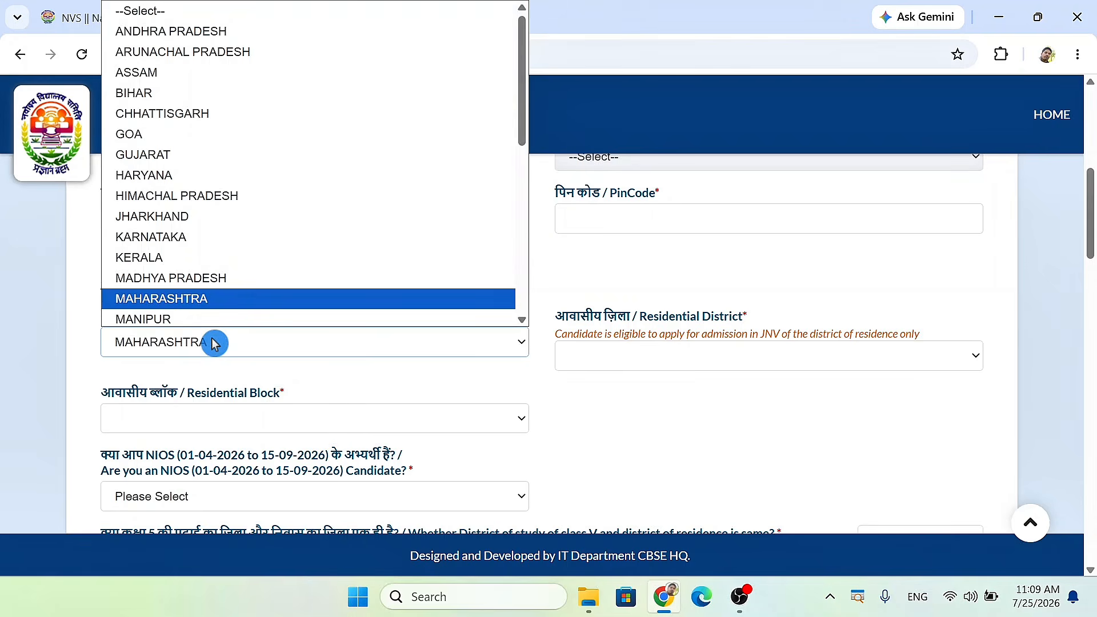
key("Return")
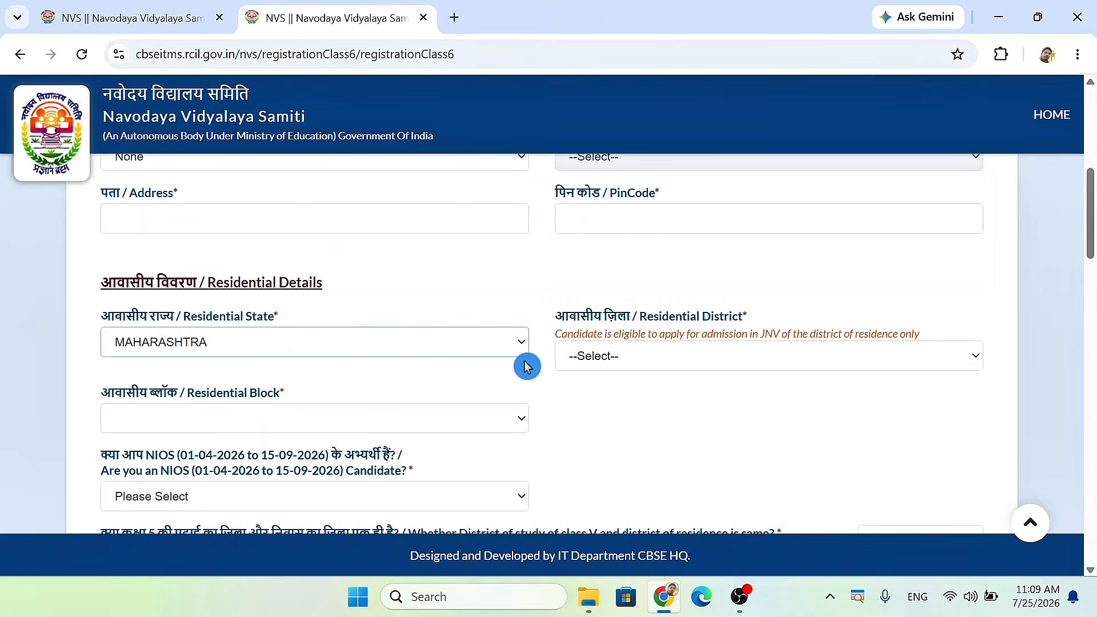
left_click(662, 356)
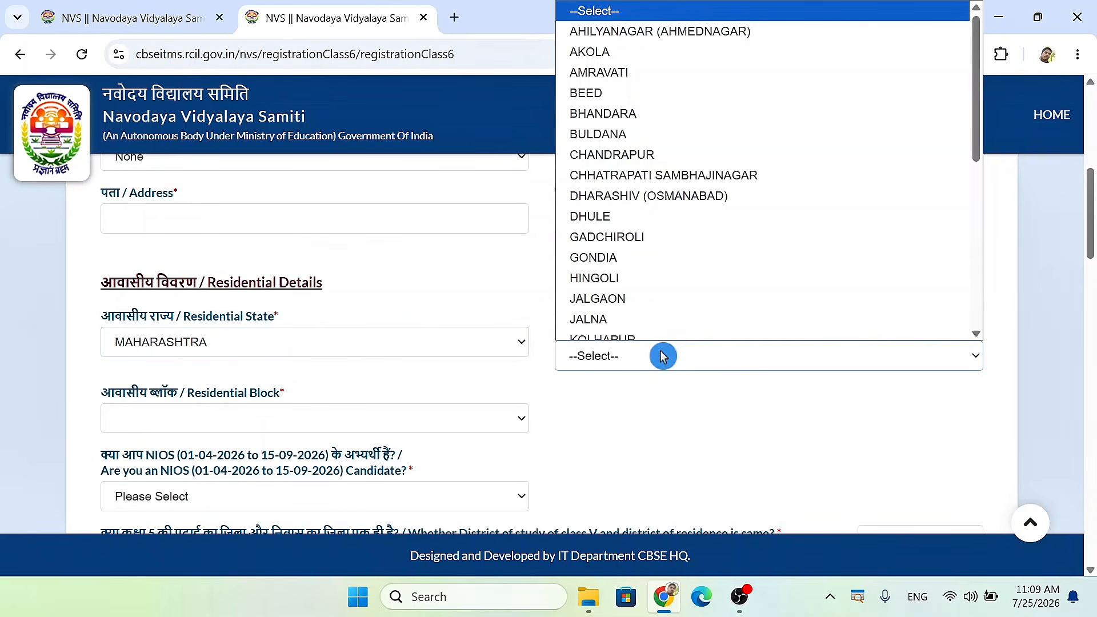
left_click(680, 31)
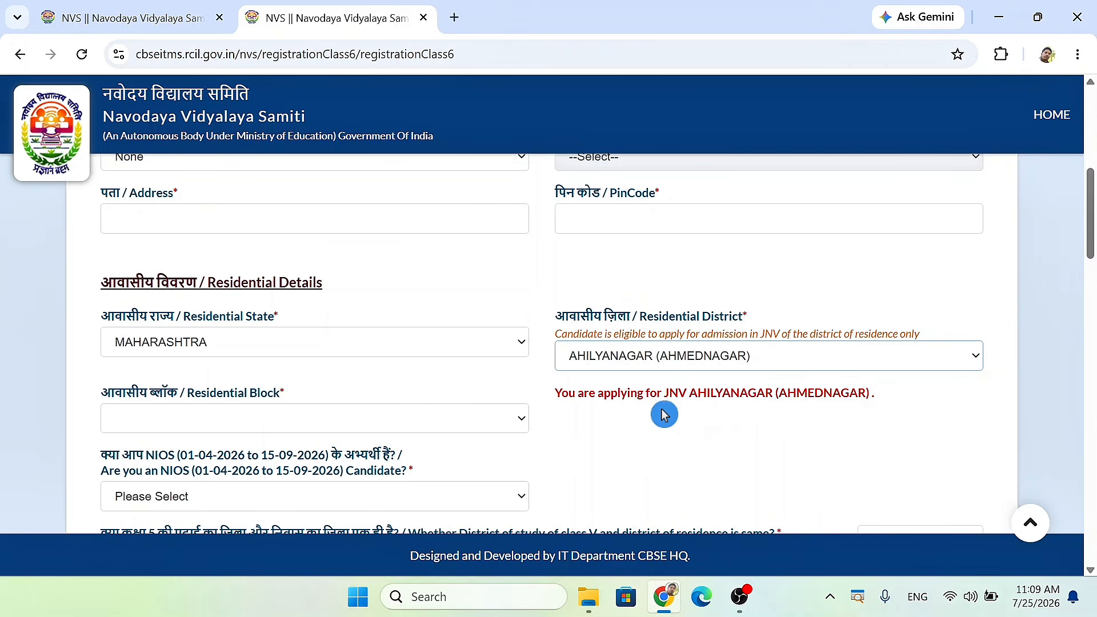
Try to choose the candidate's residential block
left_click(207, 424)
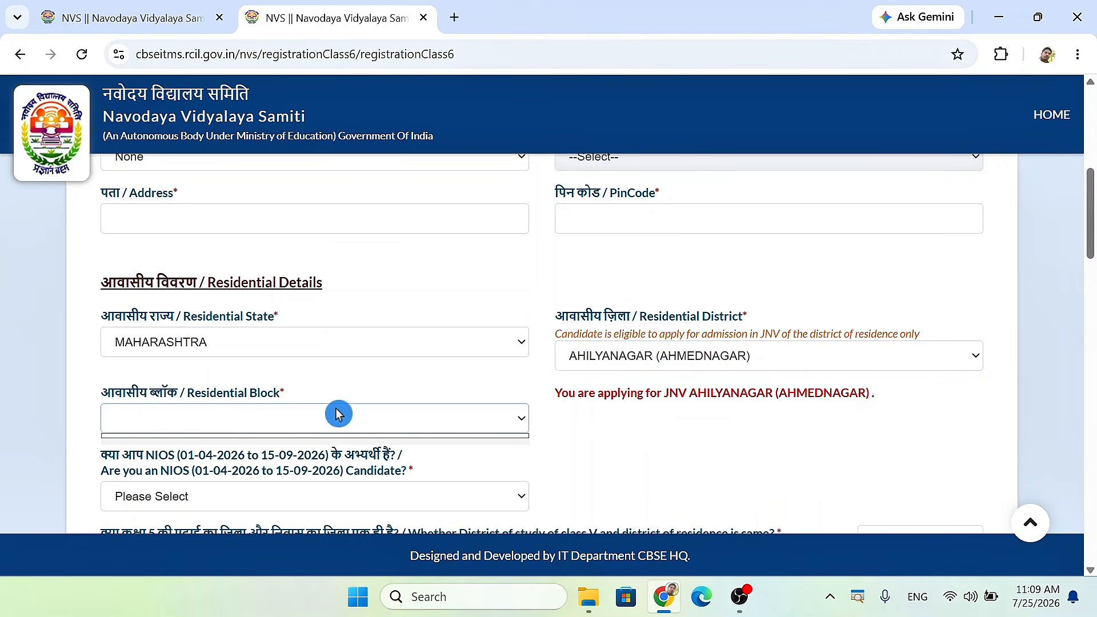
left_click(353, 416)
left_click(373, 430)
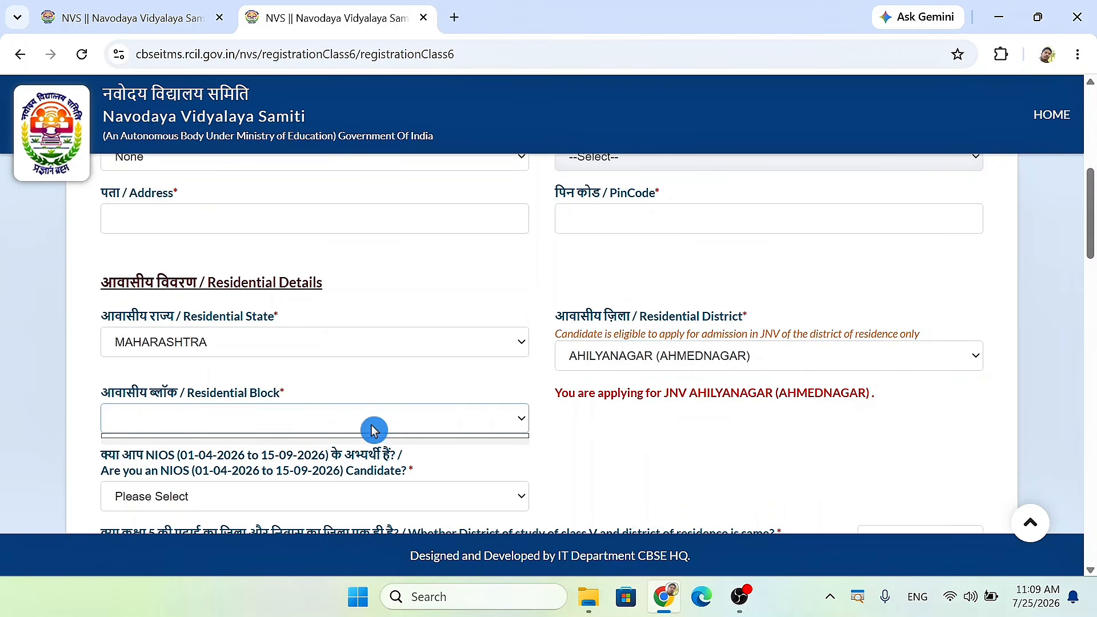
left_click(520, 420)
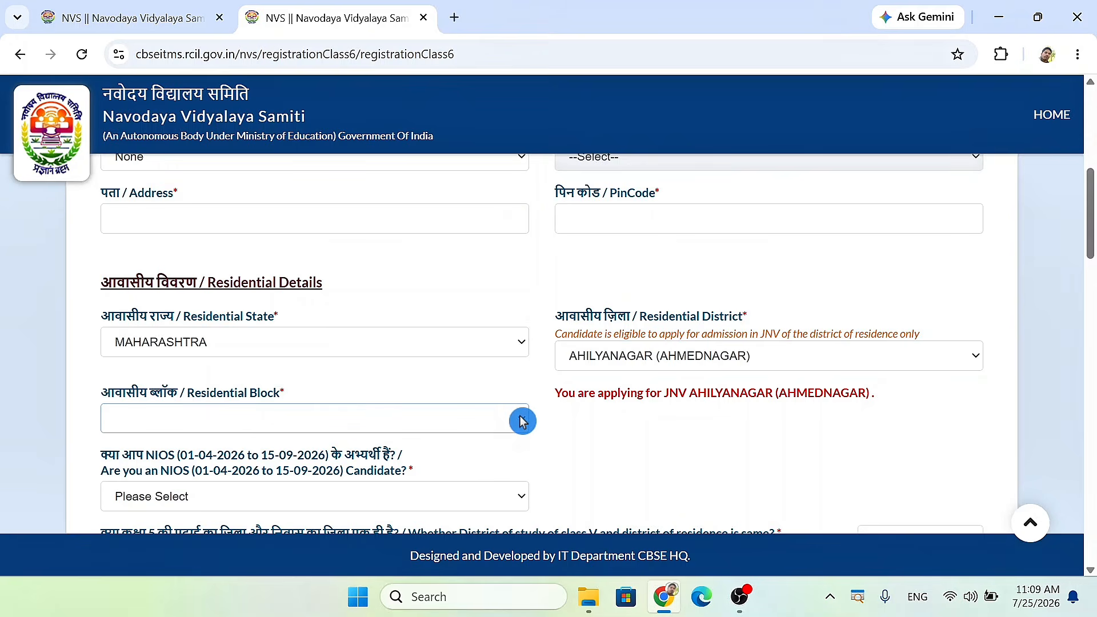
Answer No to the NIOS candidate question and Yes to whether the Class V study district and residence district are the same
scroll(521, 421, "down", 1)
scroll(509, 343, "down", 1)
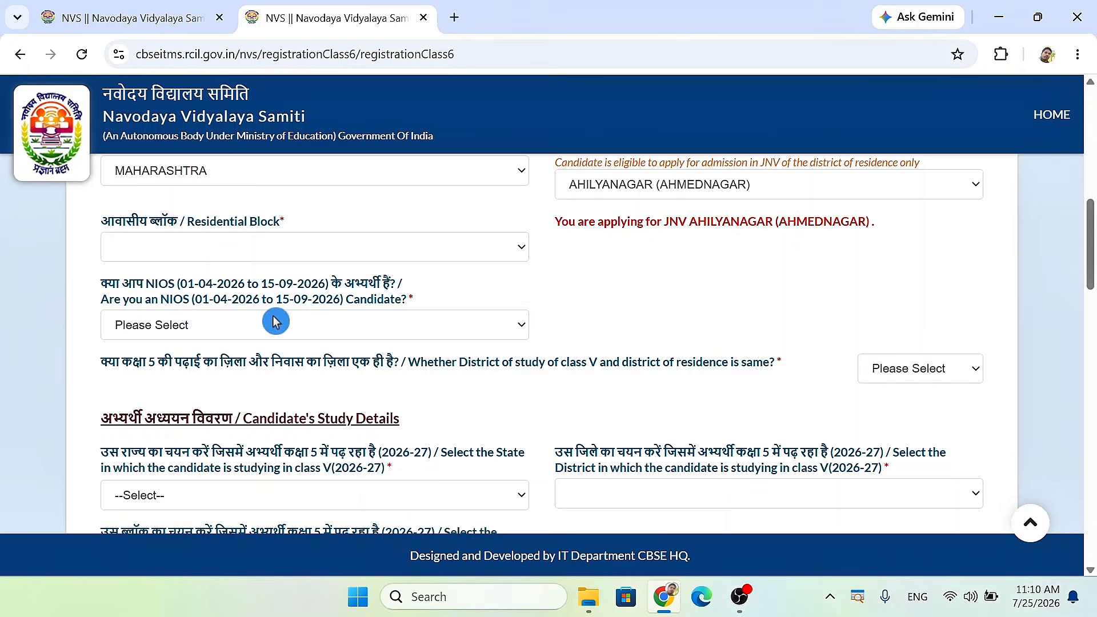
left_click(237, 325)
left_click(197, 390)
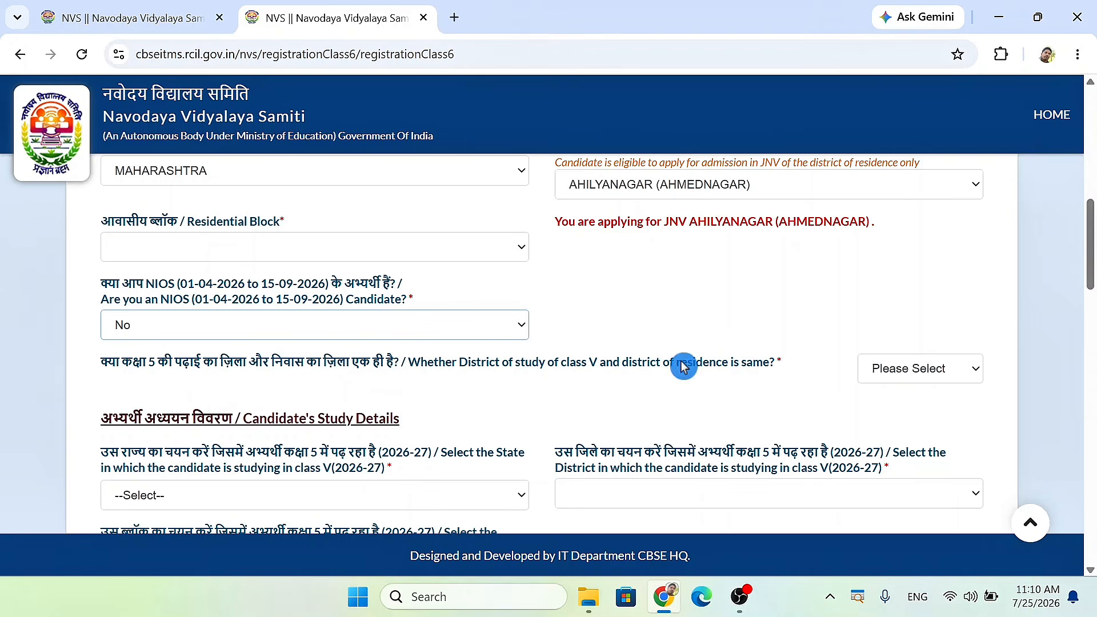
left_click(916, 373)
left_click(829, 399)
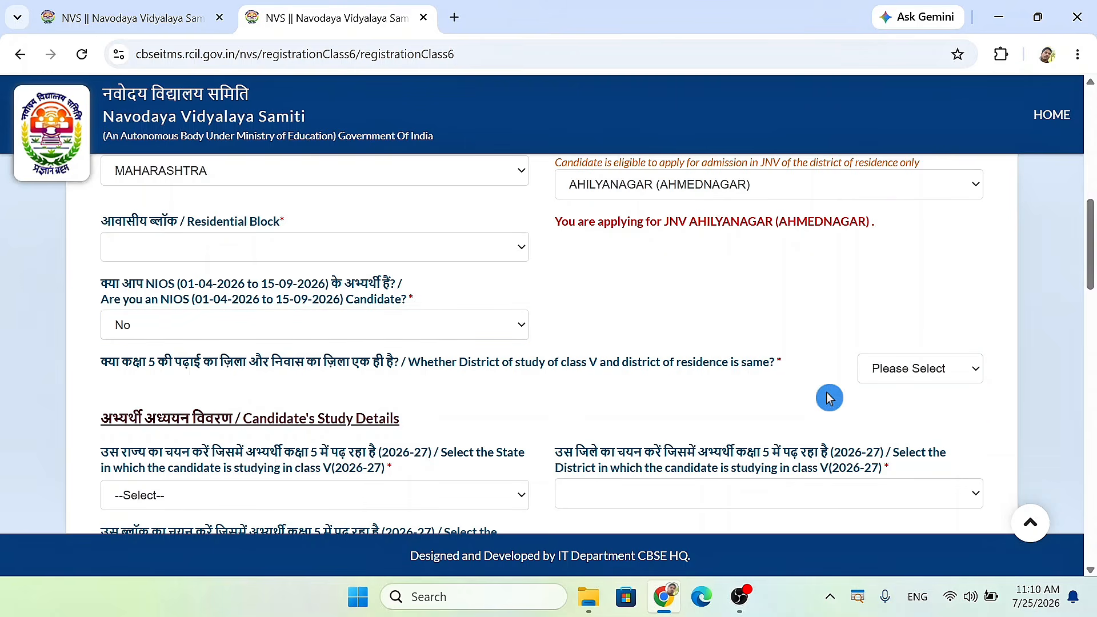
left_click(881, 379)
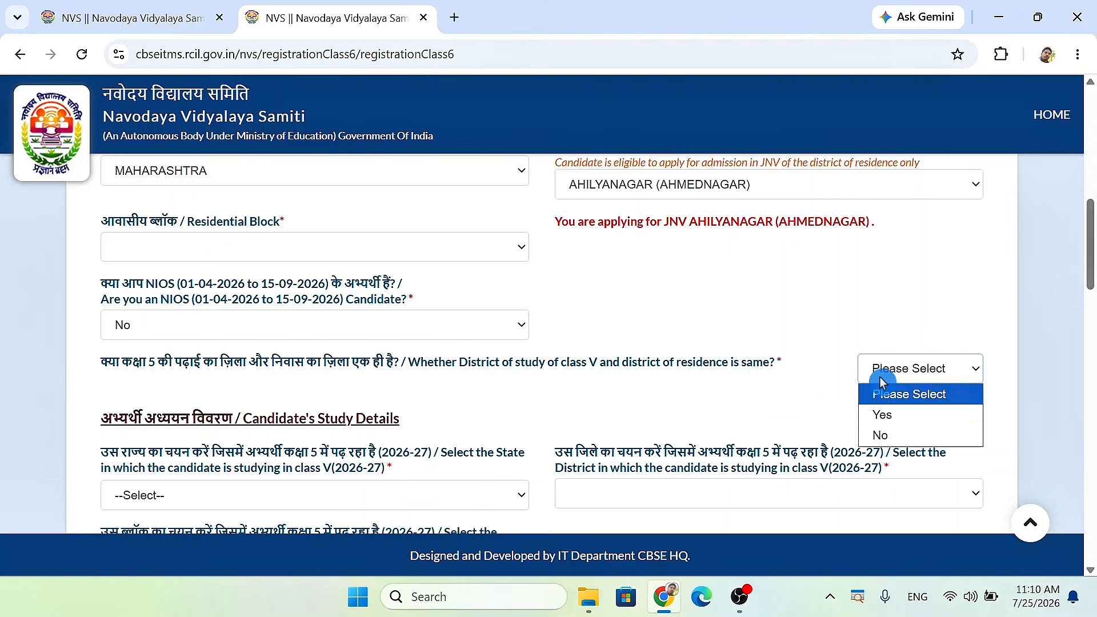
left_click(882, 415)
Choose ENGLISH as the medium of examination in the candidate's study details
scroll(594, 400, "down", 1)
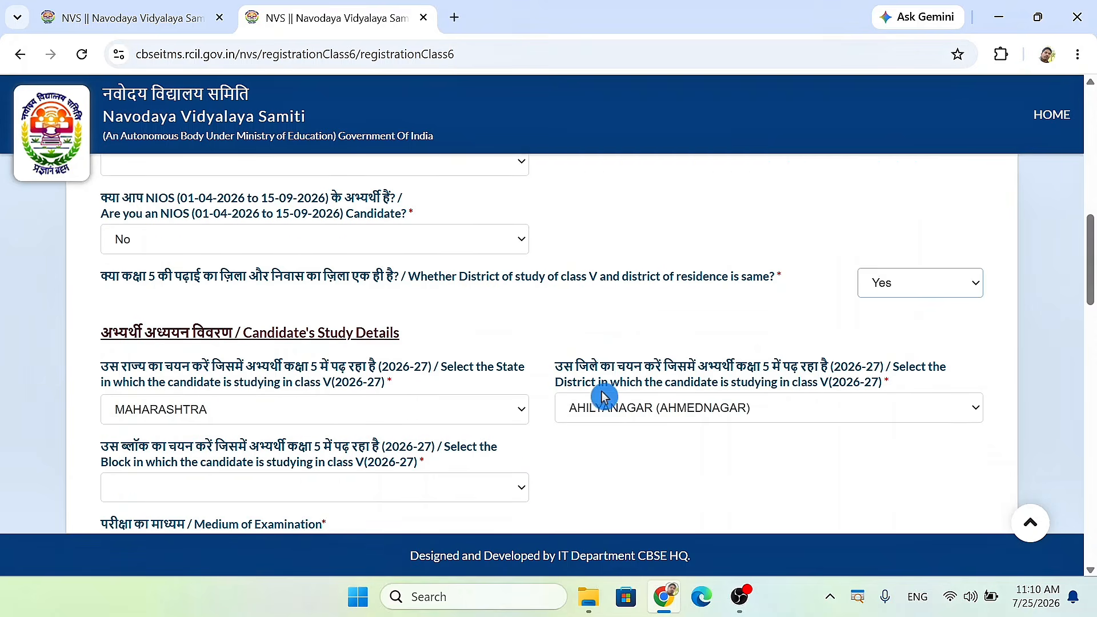
scroll(687, 326, "down", 1)
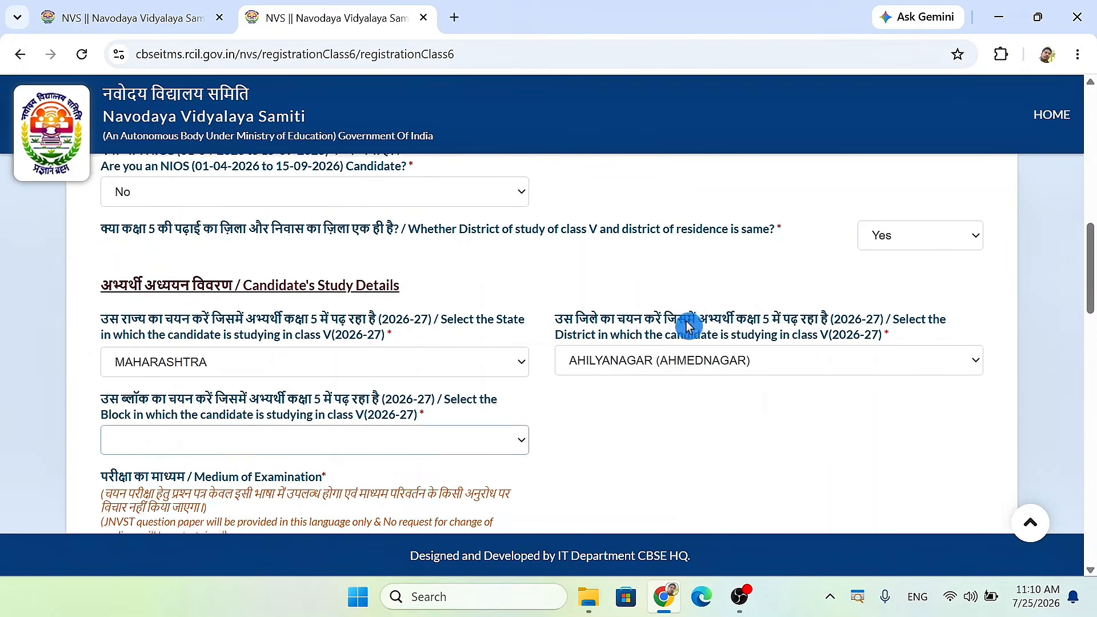
scroll(687, 326, "down", 2)
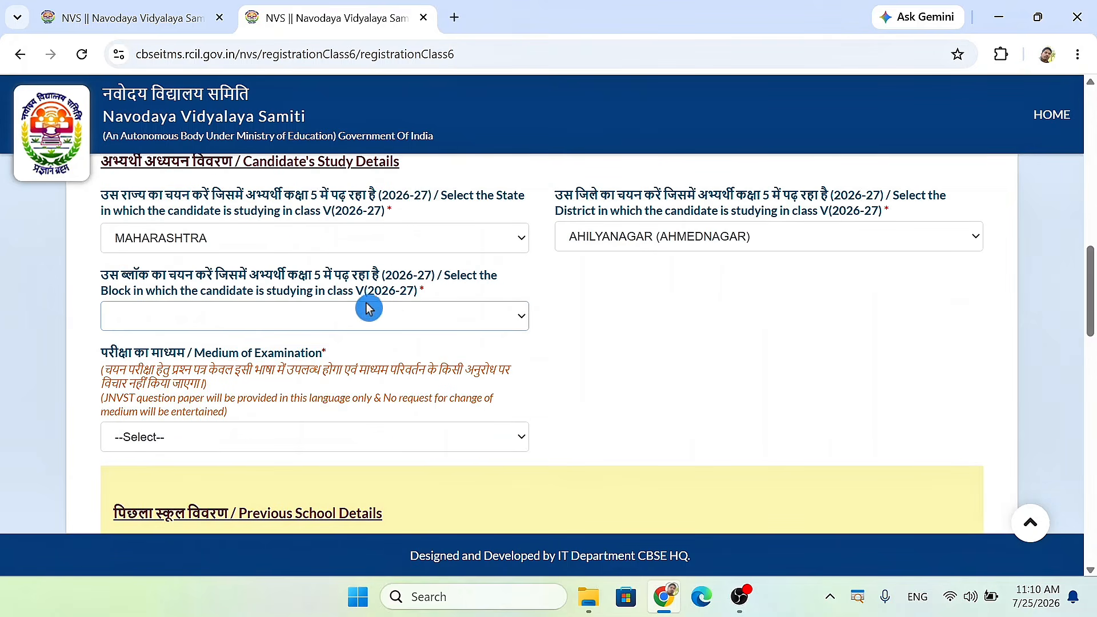
scroll(268, 315, "down", 1)
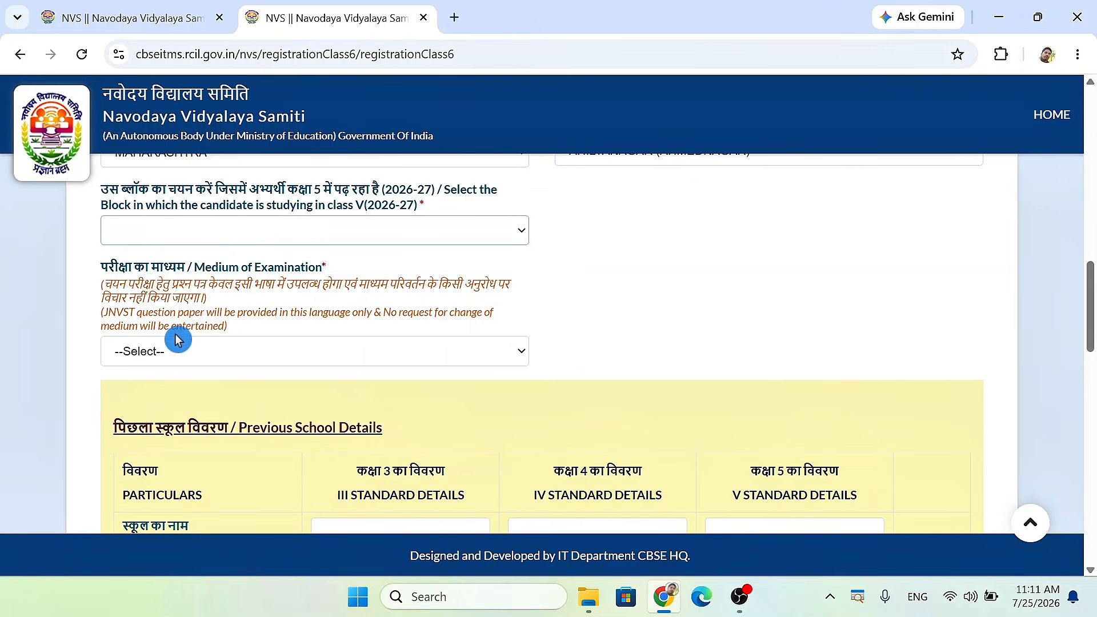
left_click(178, 353)
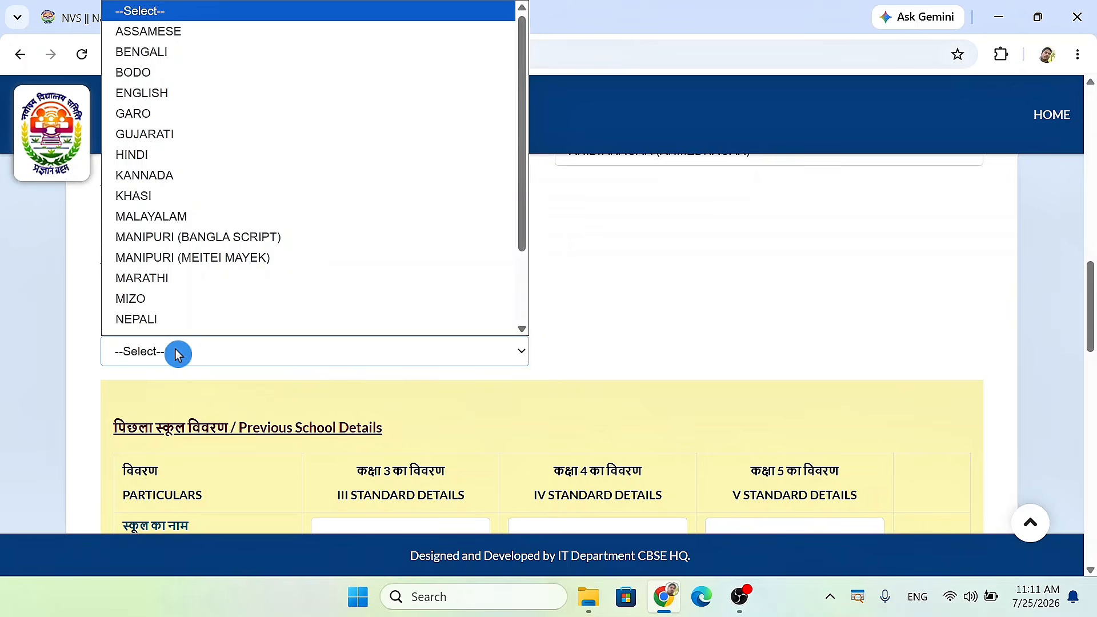
key("e")
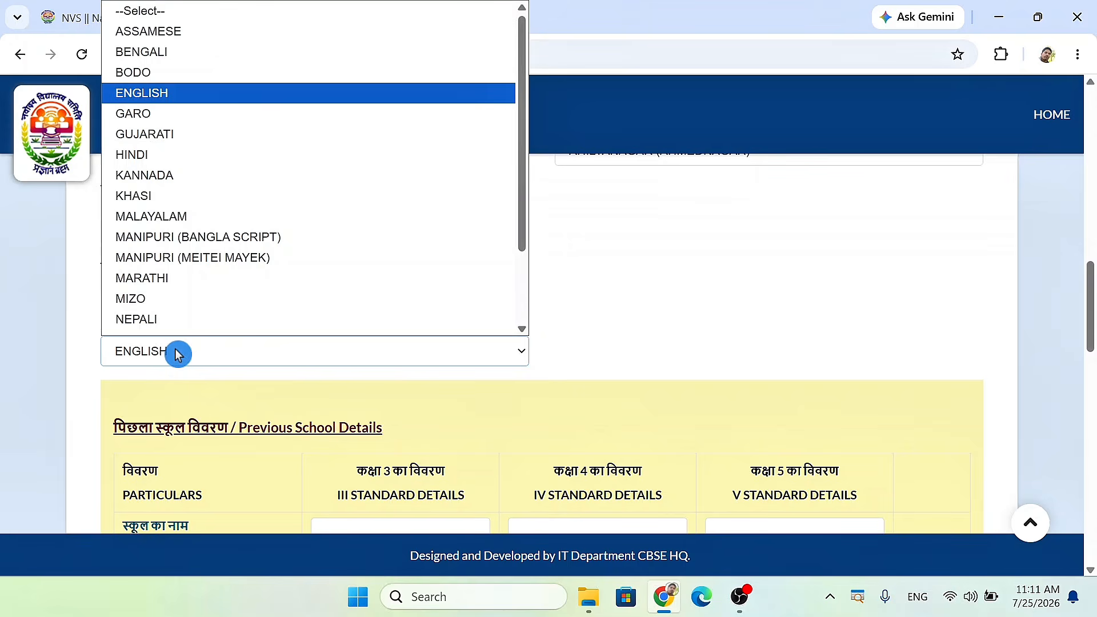
left_click(178, 79)
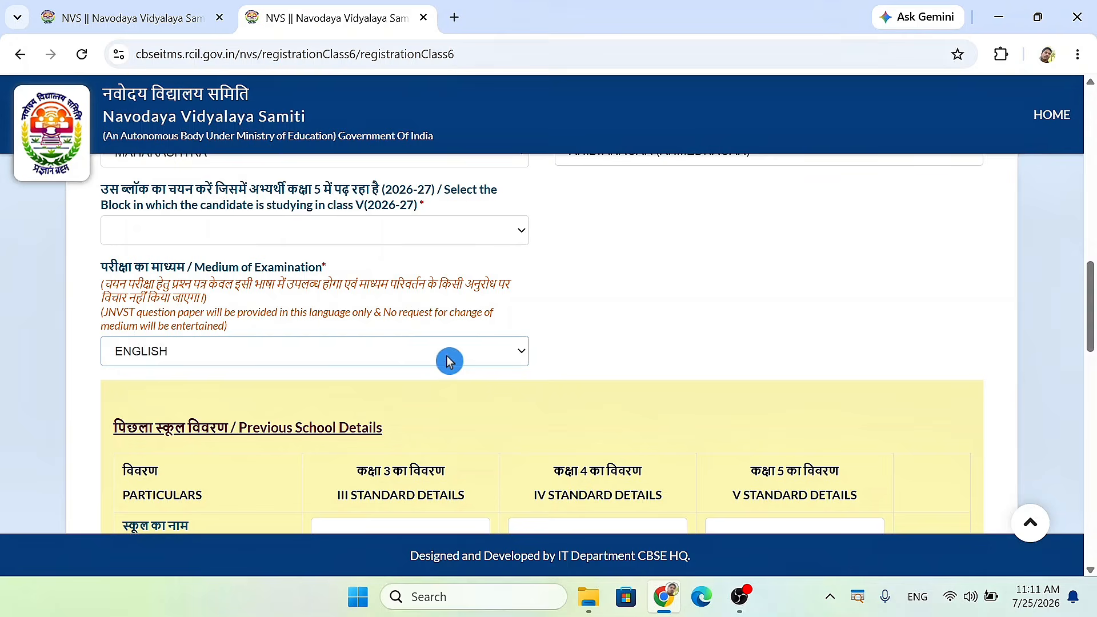
Enter ZP SCHOOL AKOLE as the Class III school, with Recognized status and Urban location
scroll(438, 366, "down", 5)
left_click(400, 276)
type("ZP SCHOOL AKOLE")
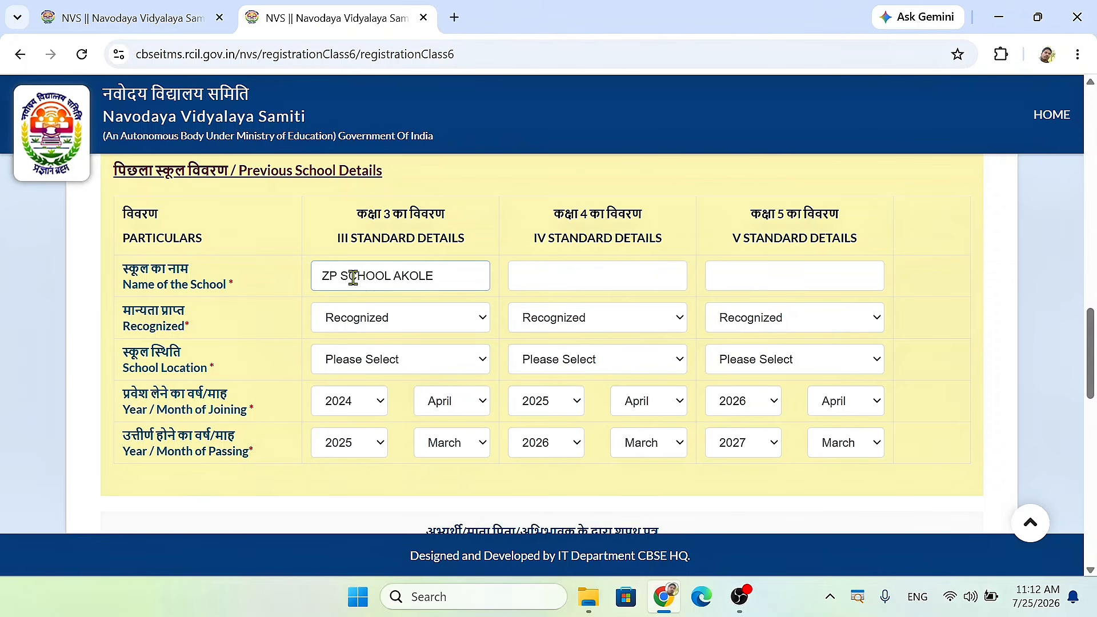
left_click(359, 324)
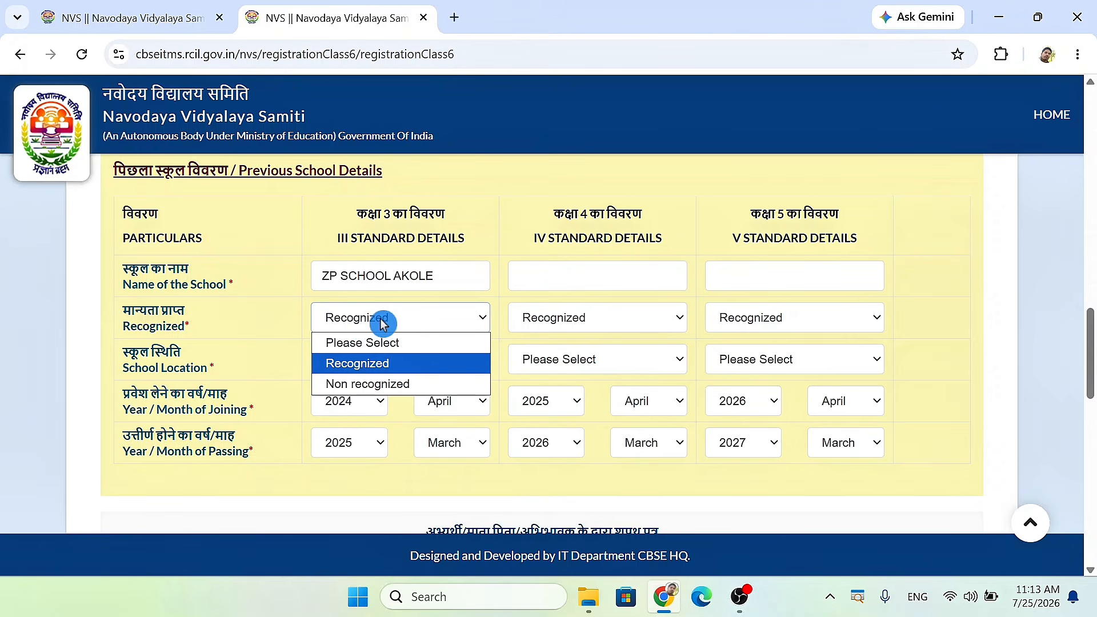
left_click(371, 368)
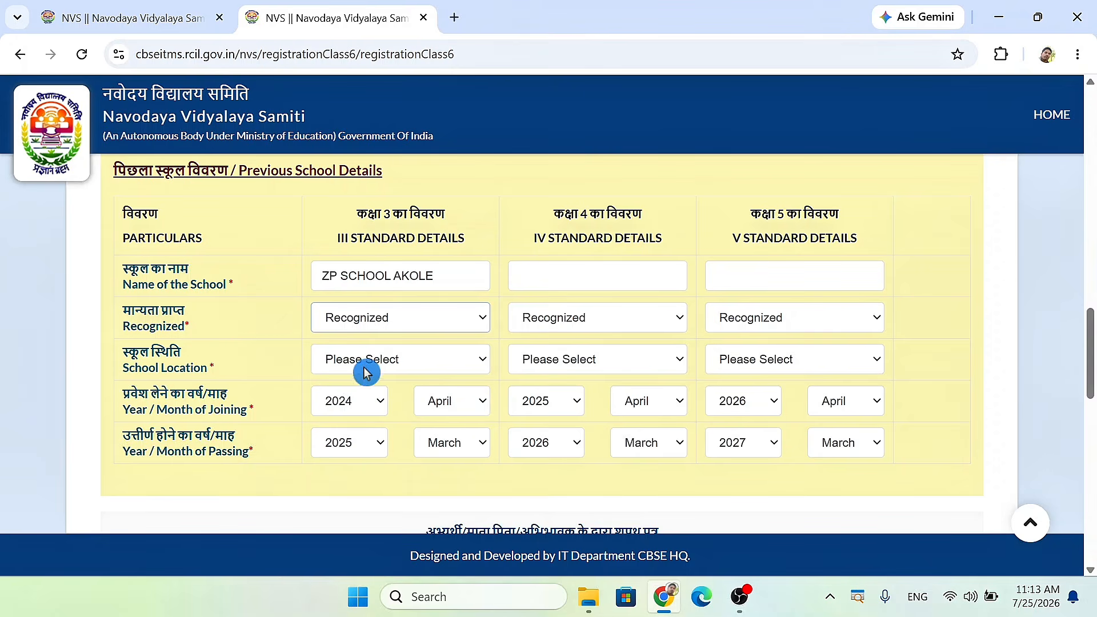
left_click(369, 366)
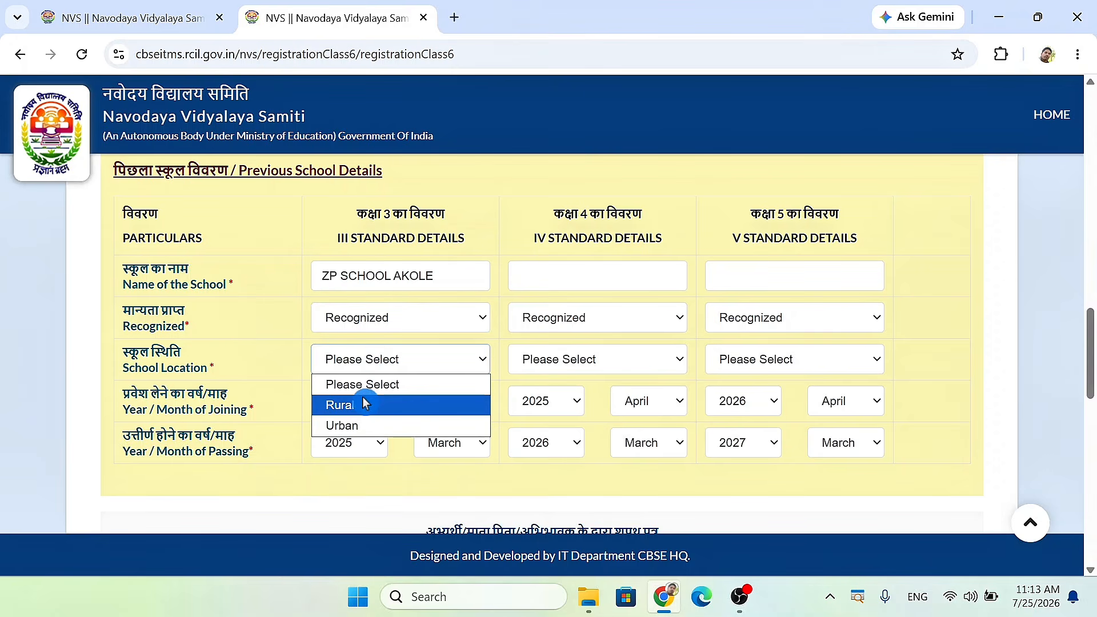
left_click(368, 426)
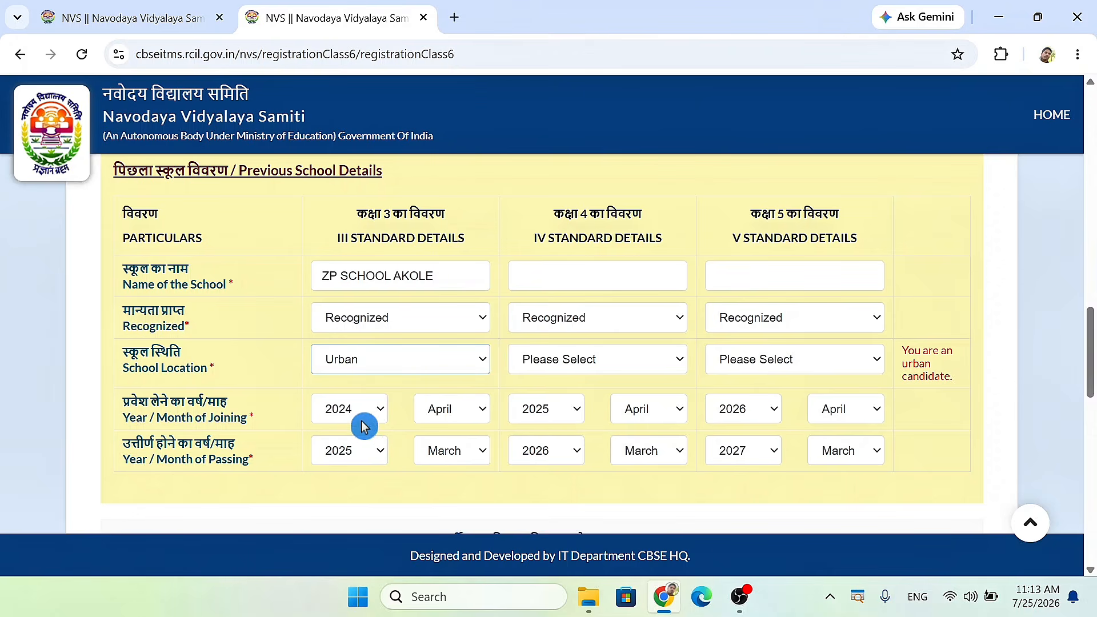
Set the Class III joining month to June and the Class III and Class V passing months to May
left_click(484, 409)
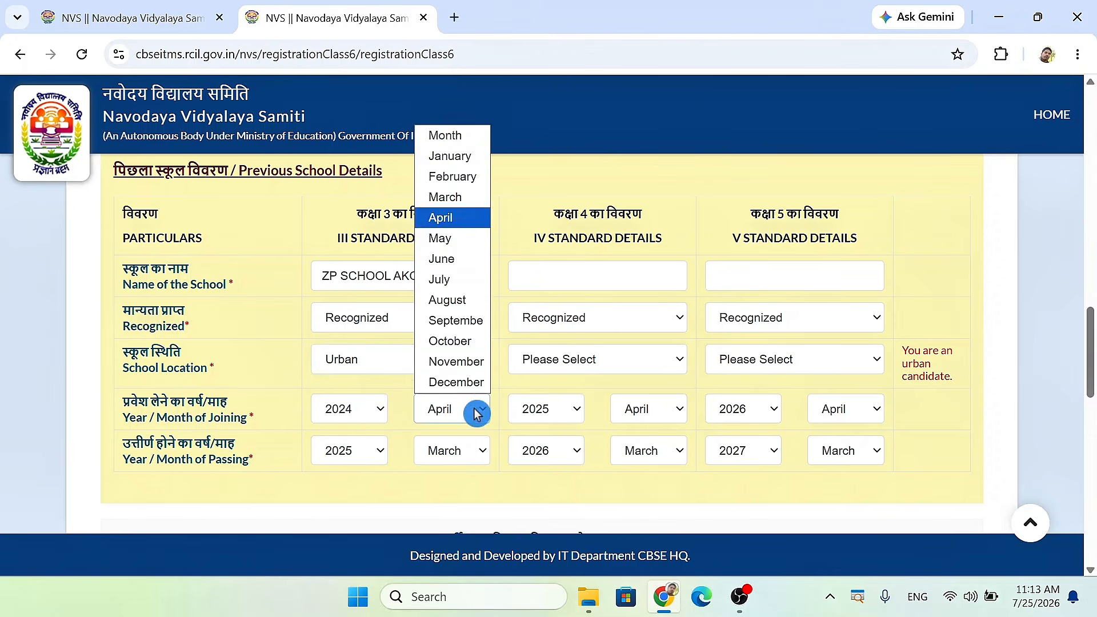
left_click(458, 261)
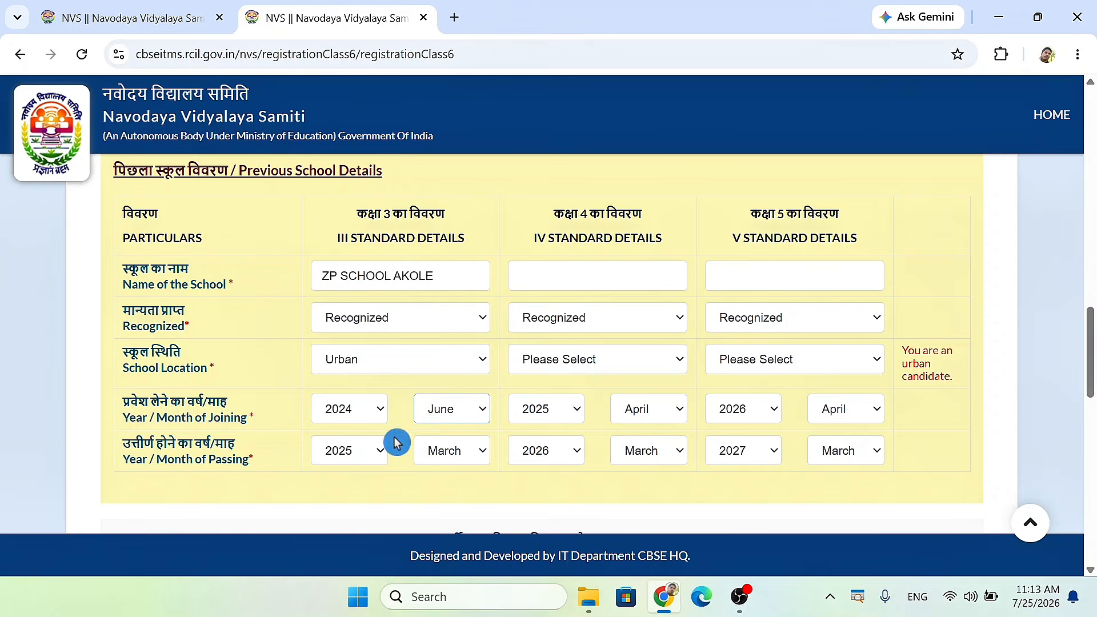
left_click(457, 453)
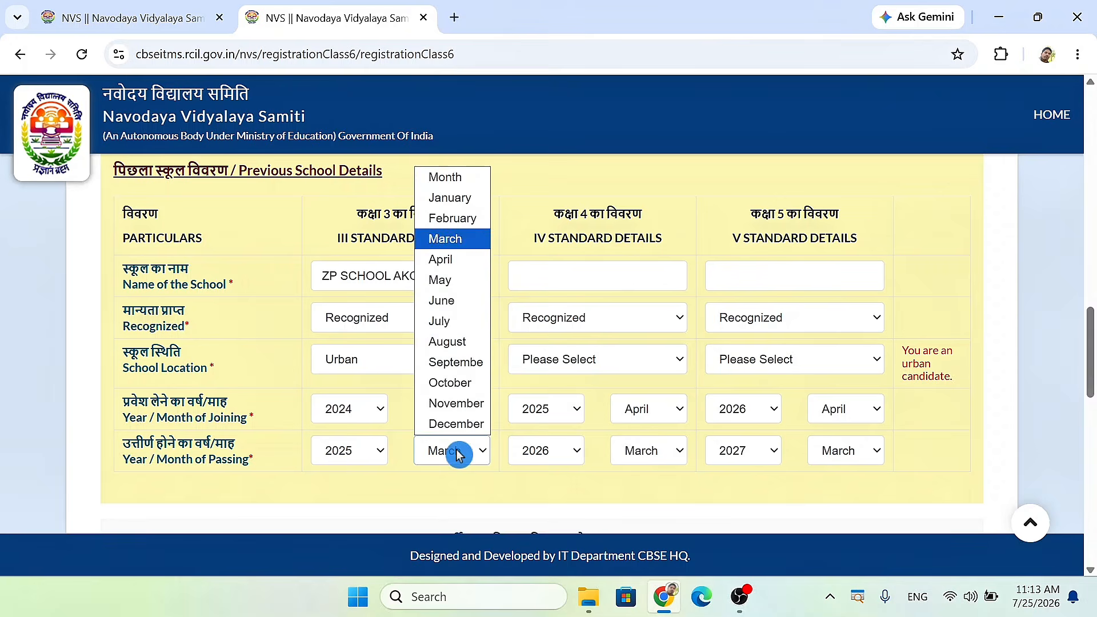
left_click(445, 280)
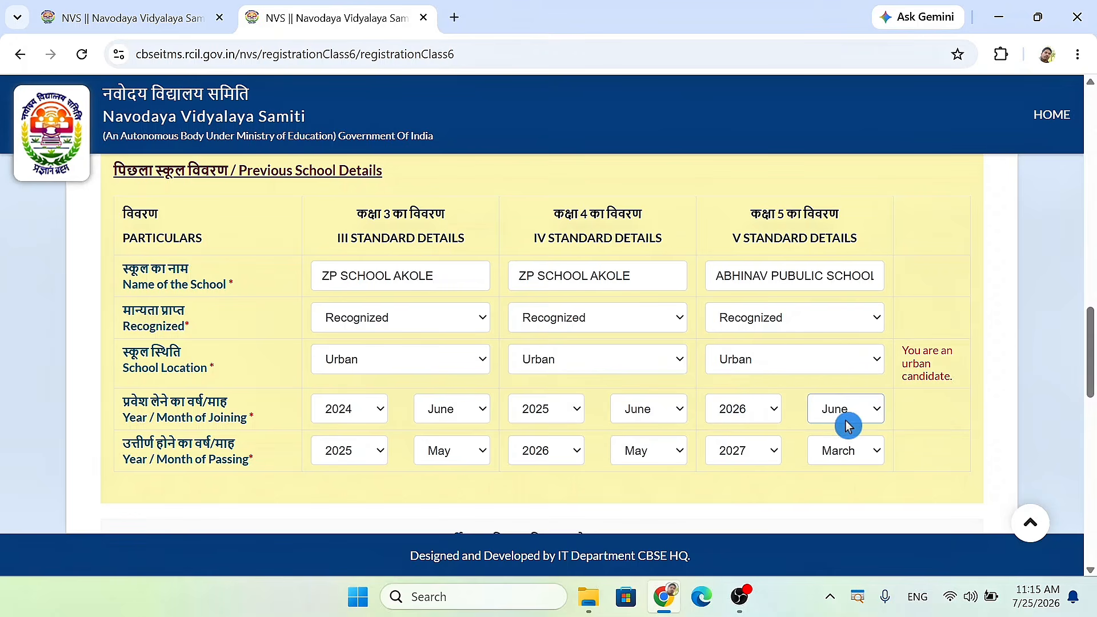
left_click(835, 455)
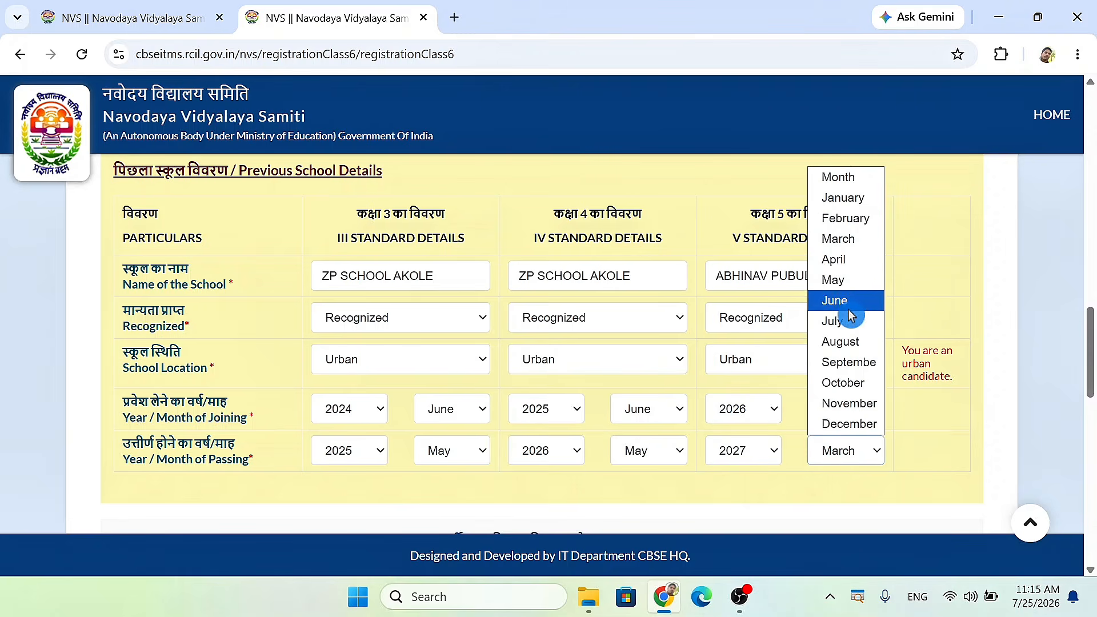
left_click(846, 280)
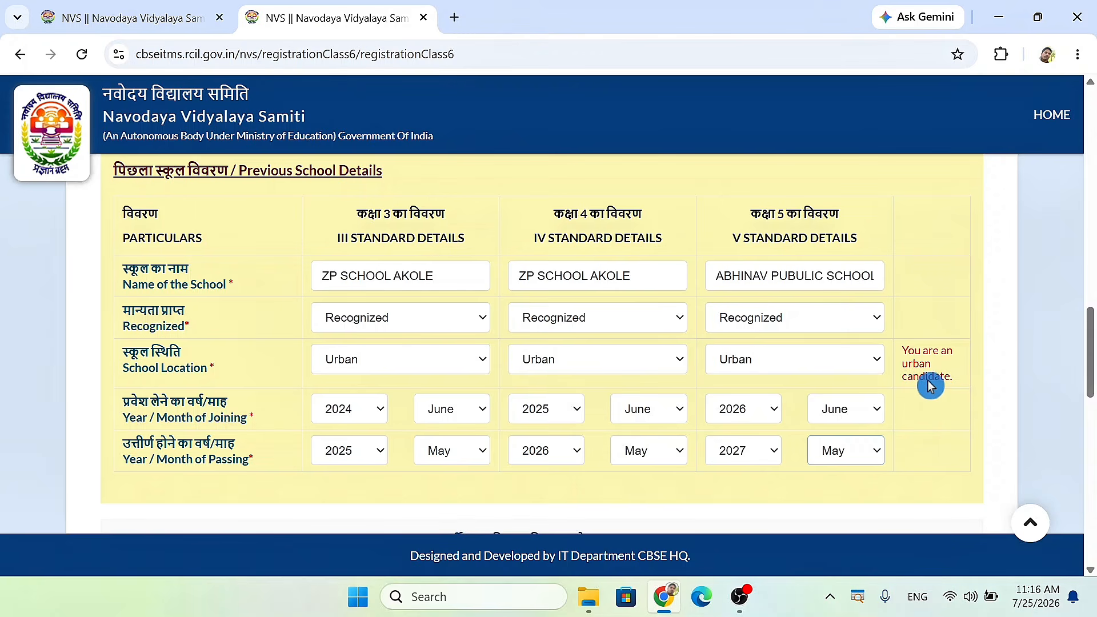
Upload the candidate's passport-size photo and the file a sing.jpg as the candidate's signature
scroll(930, 386, "down", 4)
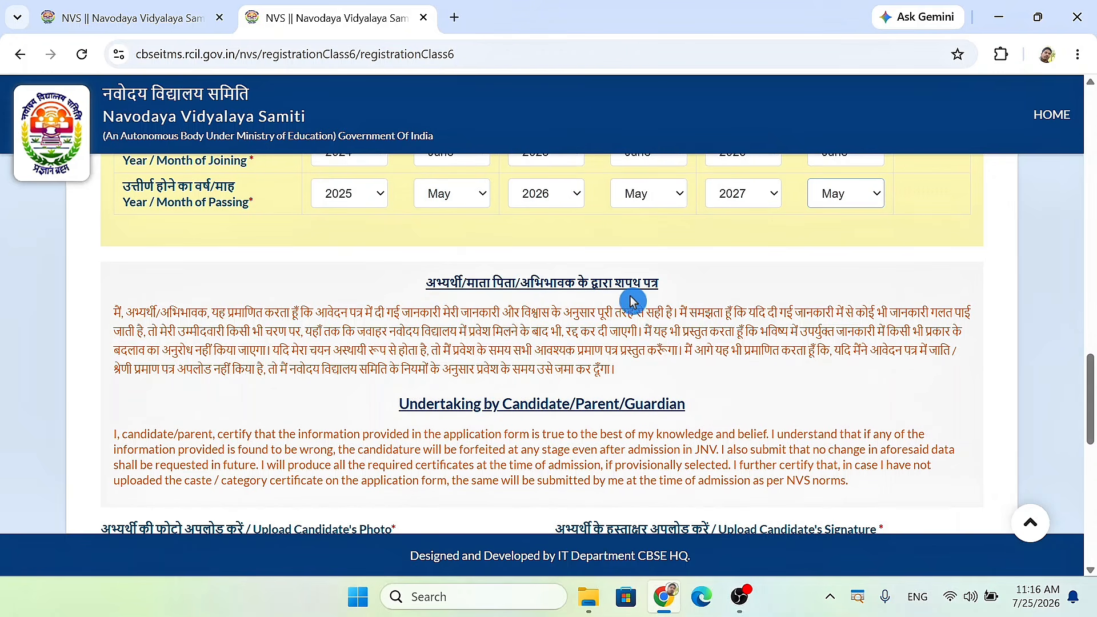
scroll(628, 303, "down", 1)
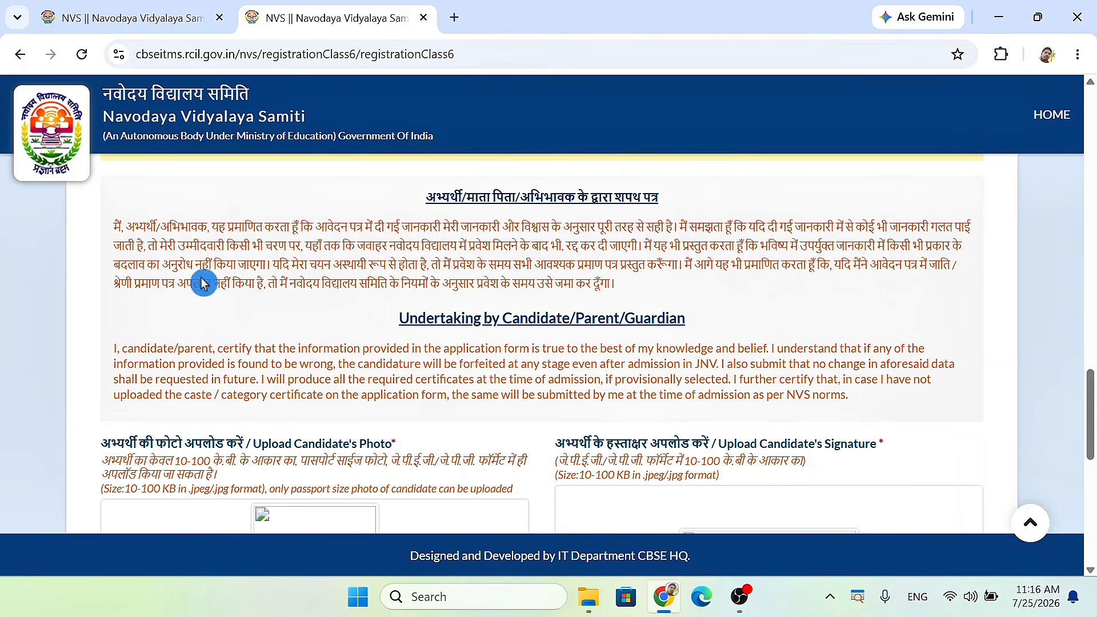
scroll(141, 303, "down", 2)
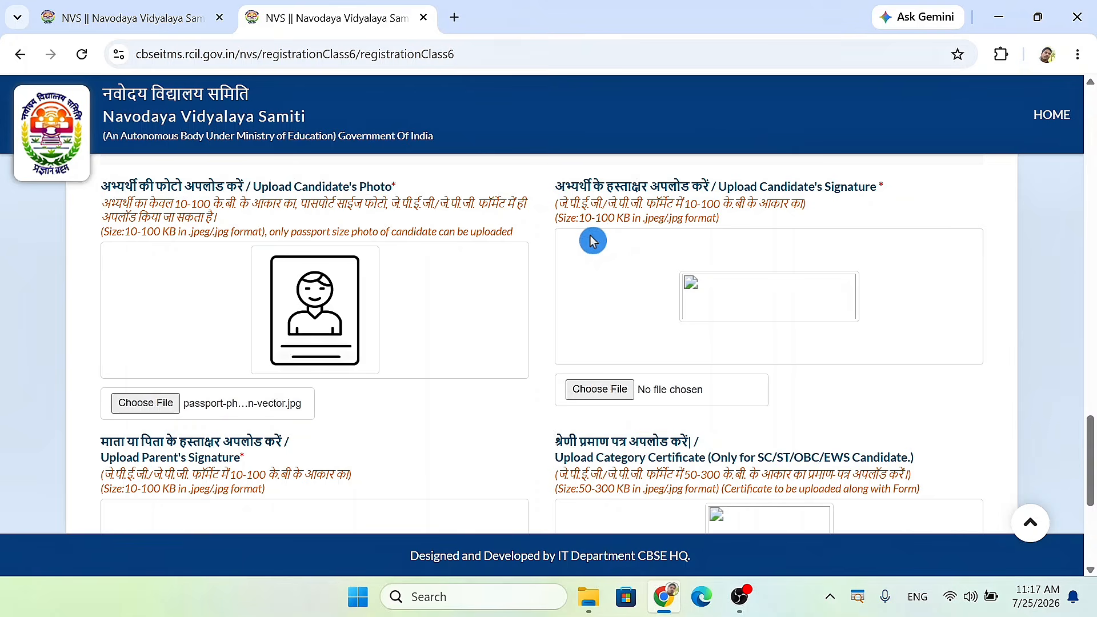
left_click(599, 389)
Upload B sing (1).jpg as the parent's signature and open the file selection for the category certificate
scroll(543, 421, "down", 3)
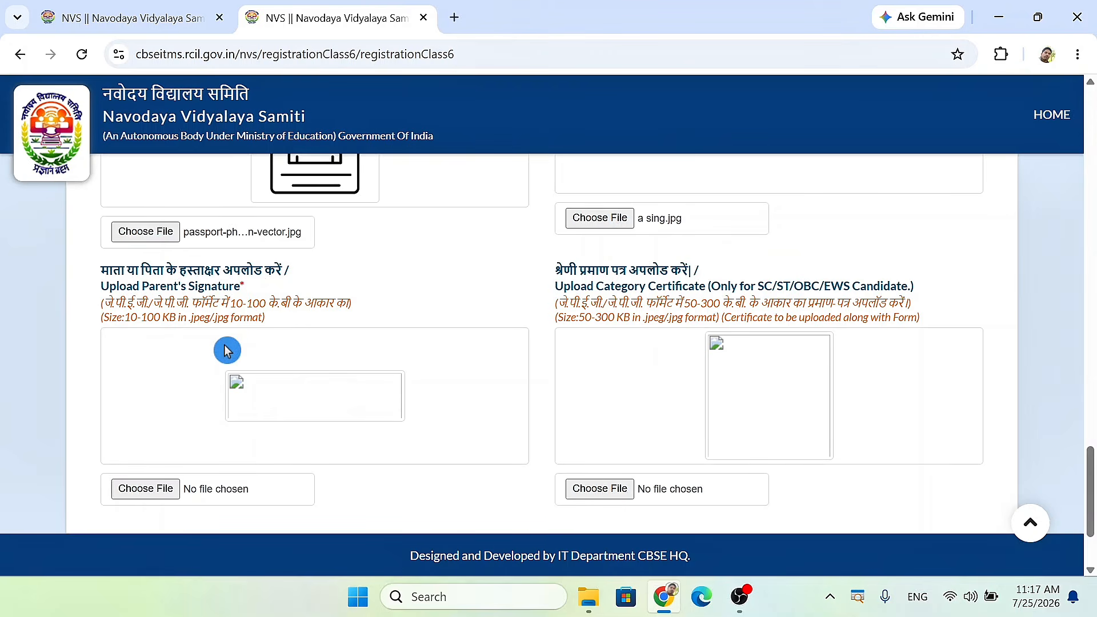
scroll(177, 393, "down", 2)
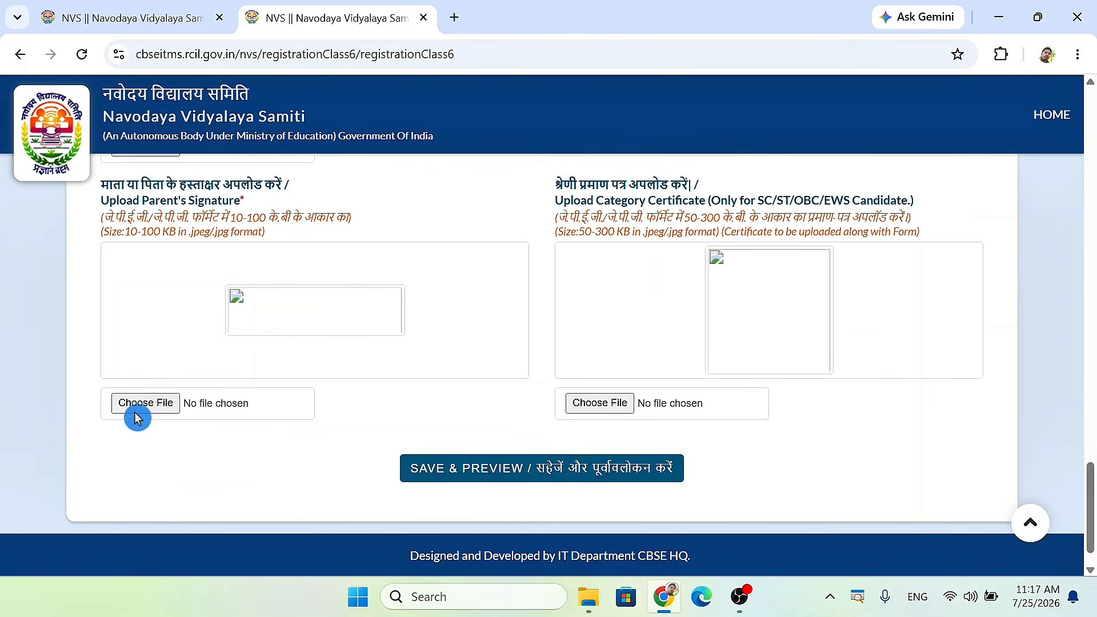
left_click(135, 407)
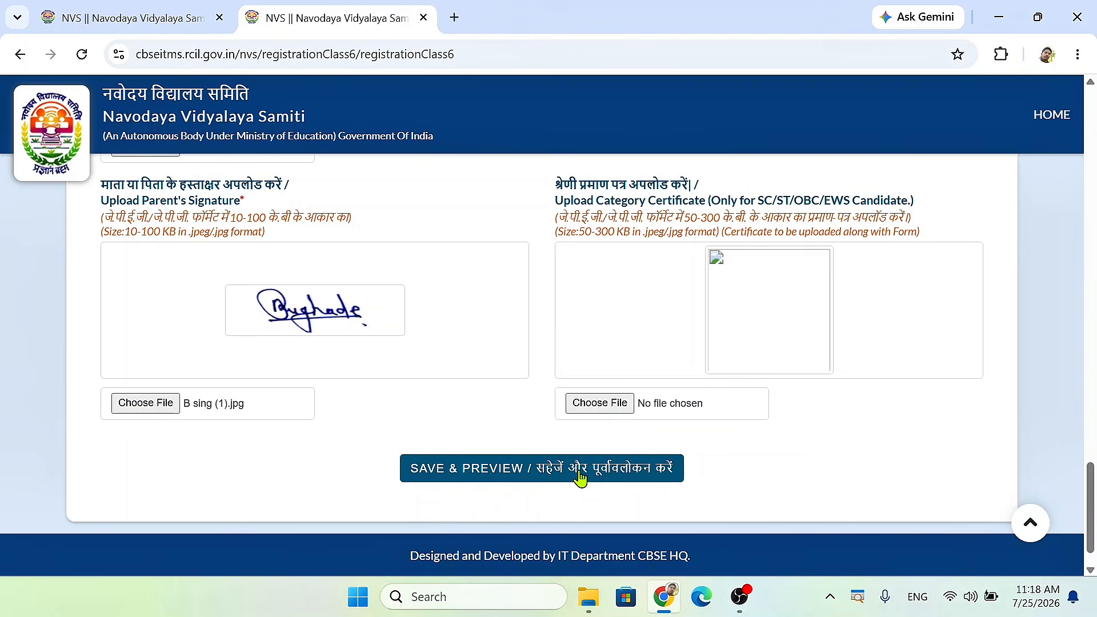
left_click(589, 403)
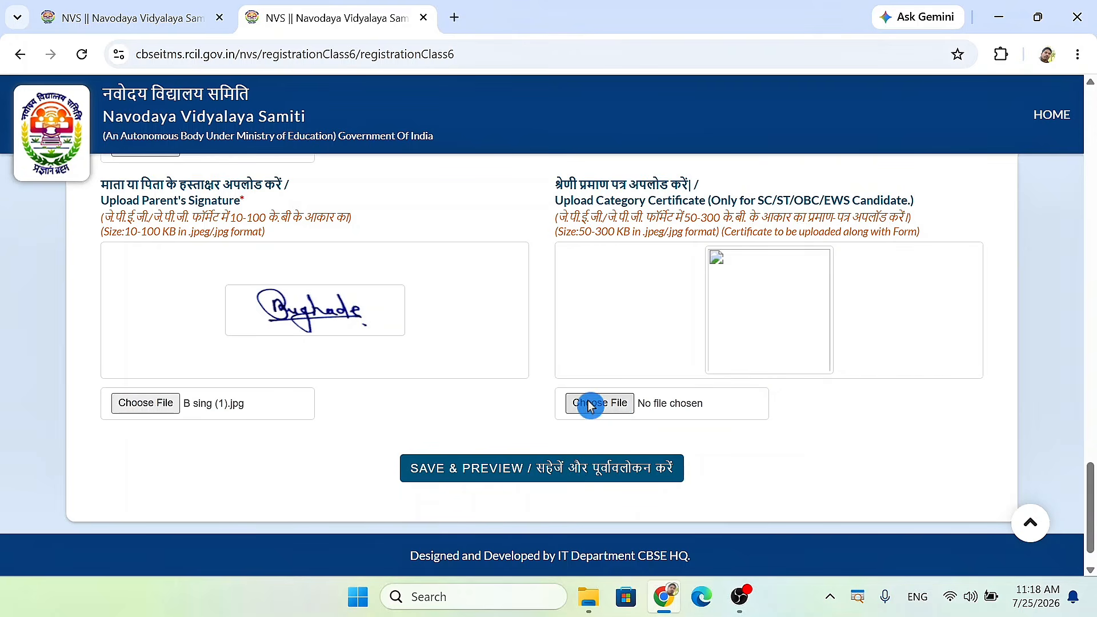